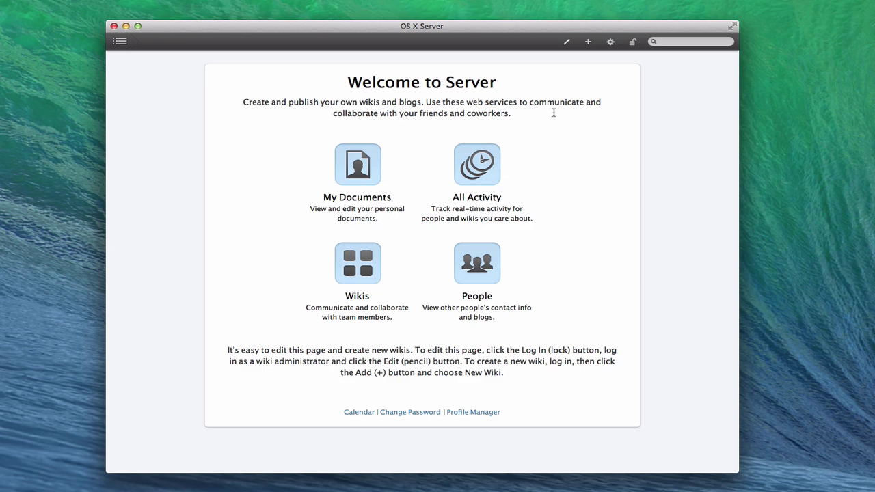
Remove the paragraph about editing this page and creating new wikis from the welcome page, and save the page
click(565, 44)
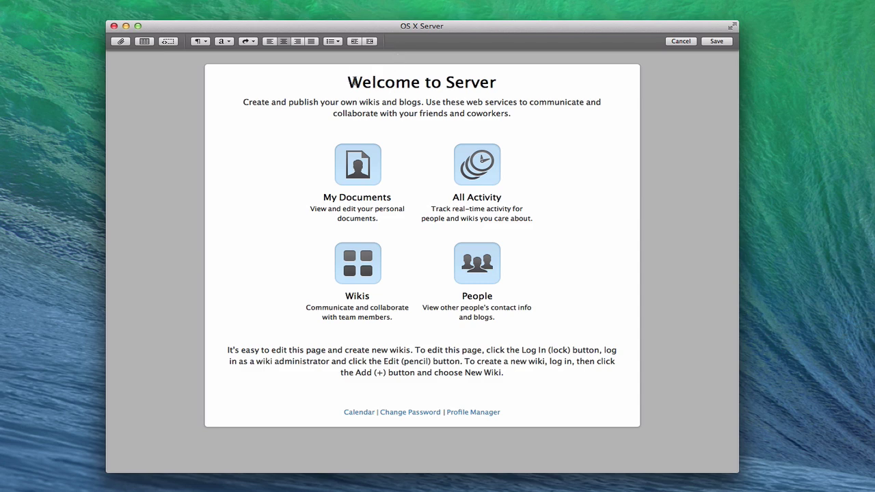
drag(348, 82, 495, 90)
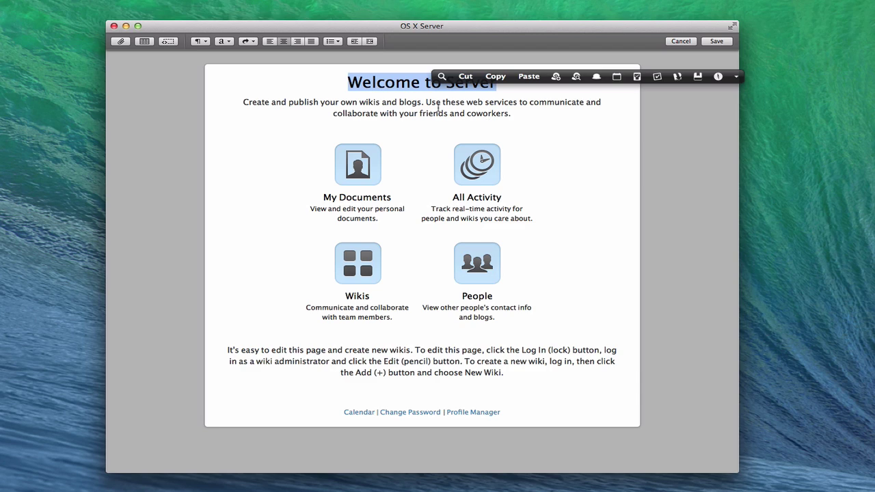
click(226, 350)
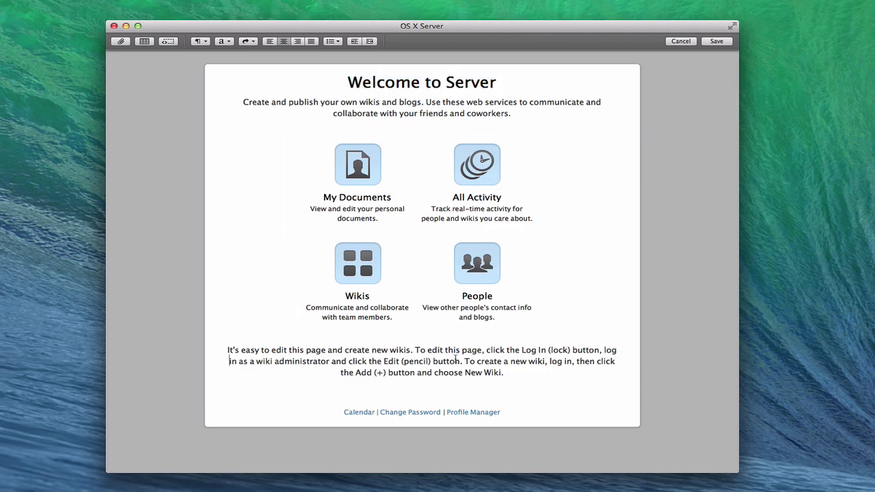
drag(223, 348, 506, 372)
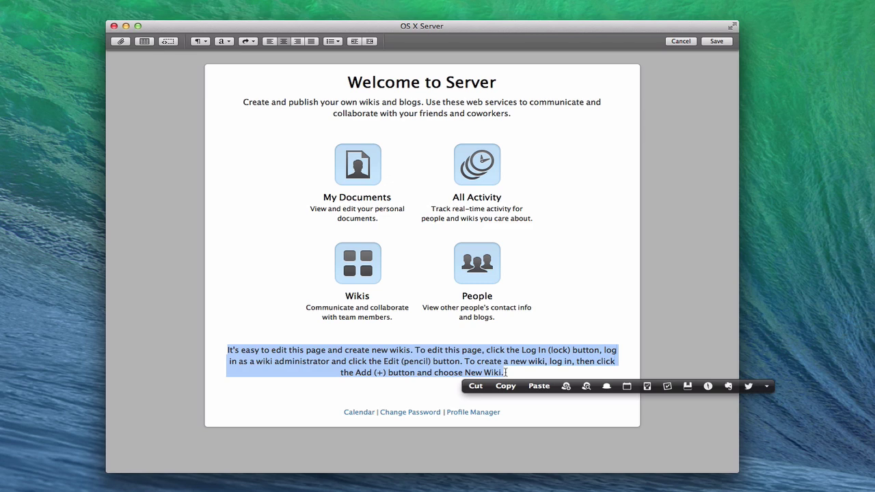
key(BackSpace)
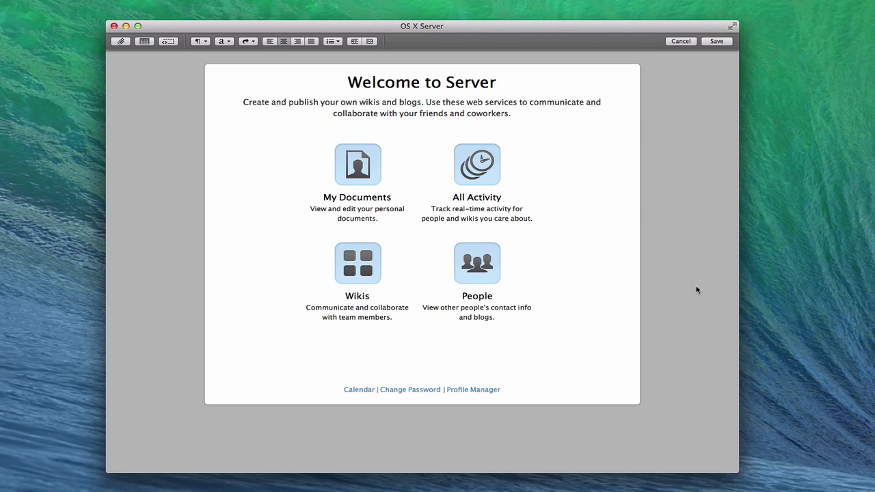
key(super+s)
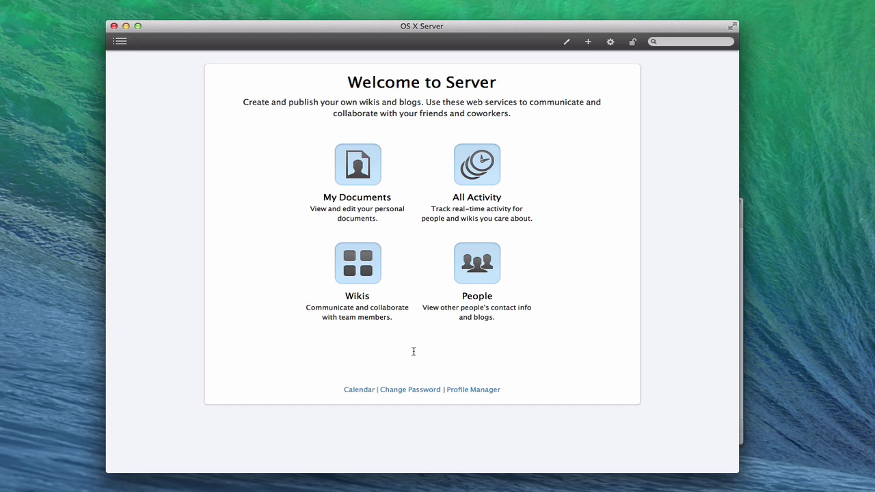
Reopen the welcome page for editing and upload the image "Website Icon Words small" from the Wiki Elements folder
click(566, 42)
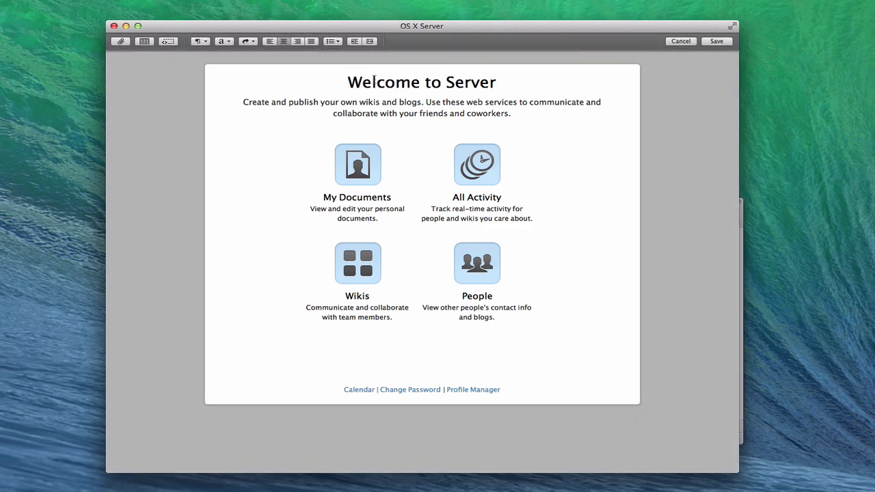
click(120, 42)
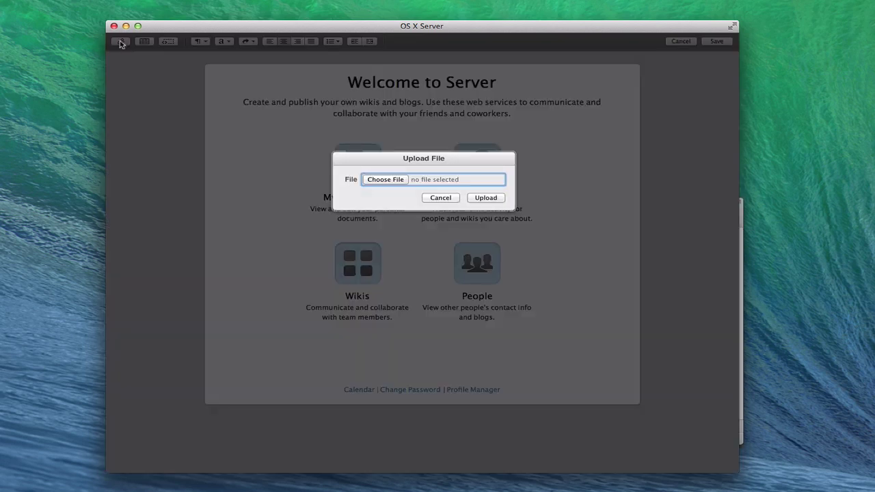
click(385, 179)
click(441, 129)
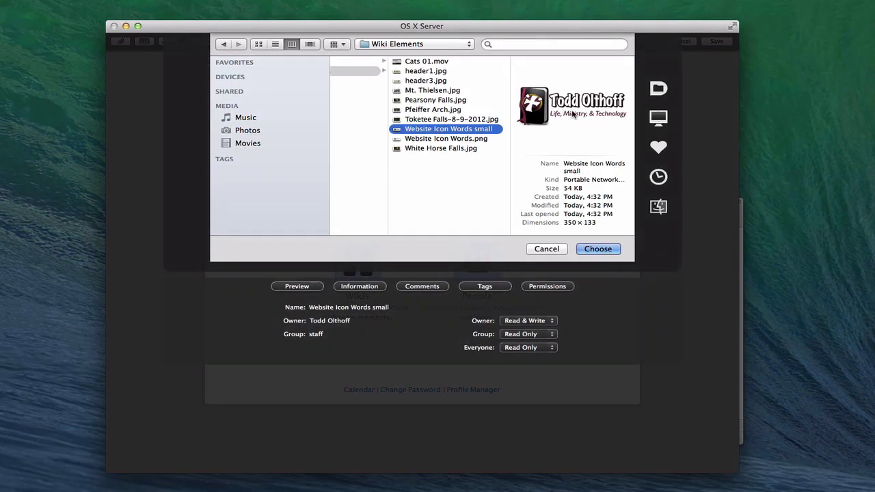
click(597, 250)
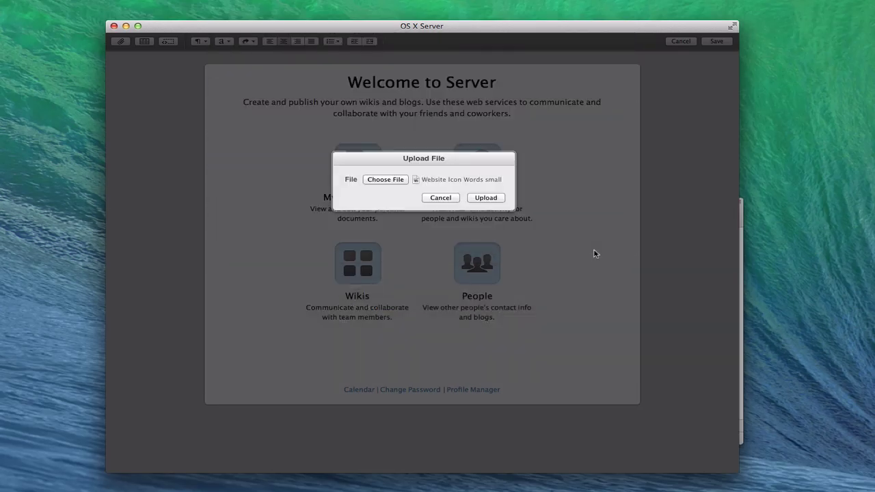
click(486, 198)
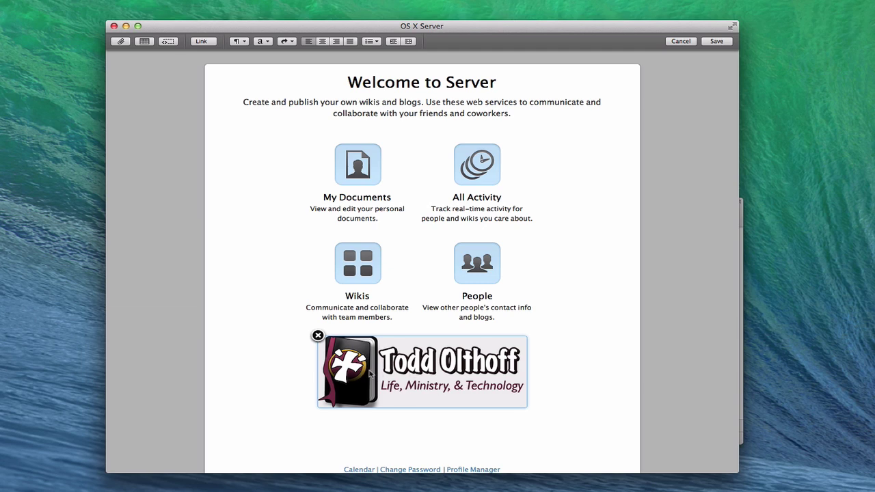
Place a copy of the uploaded logo before the "Welcome to Server" heading, with the heading on its own line below it
drag(362, 372, 337, 90)
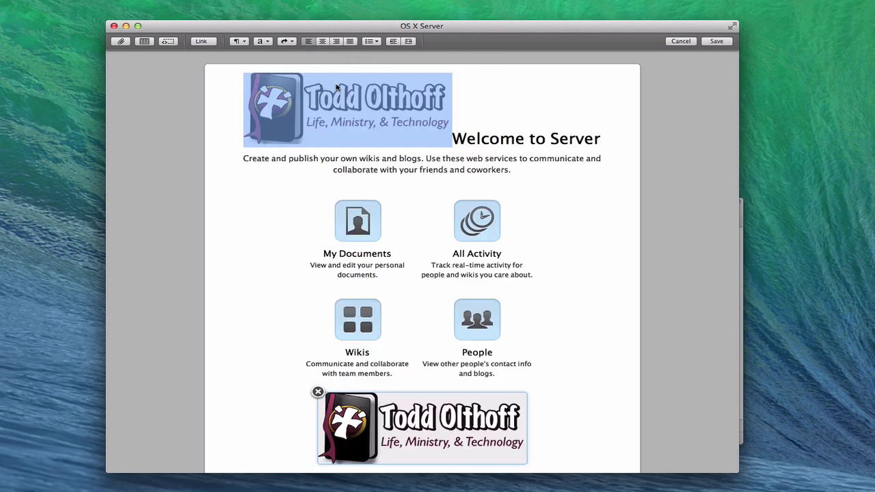
click(453, 135)
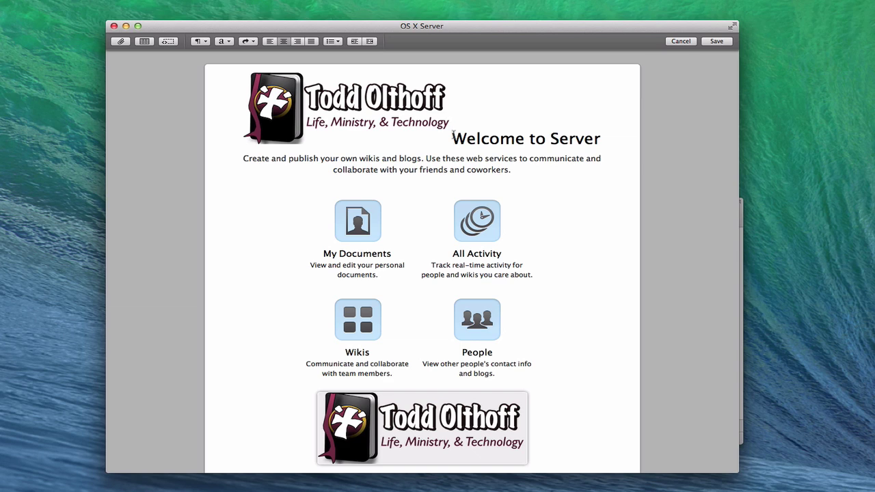
key(Return)
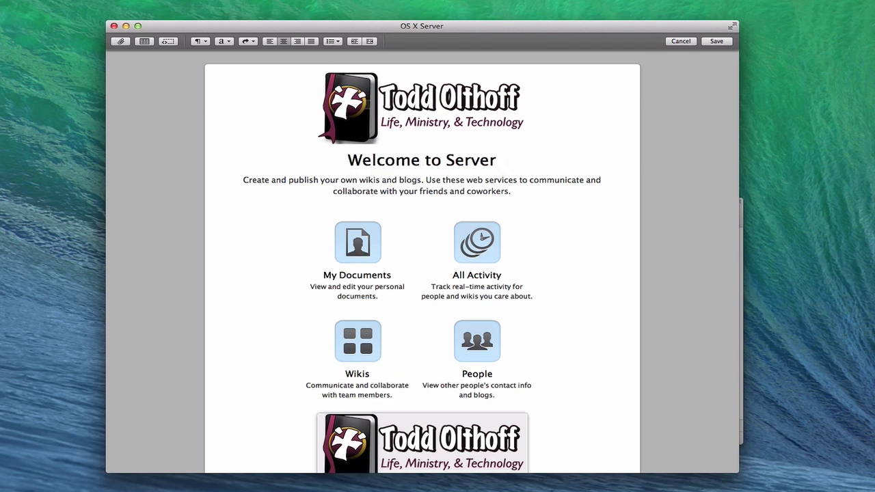
Try left, right and justified alignment on the logo above the heading, and set it back to centered
drag(320, 101, 380, 103)
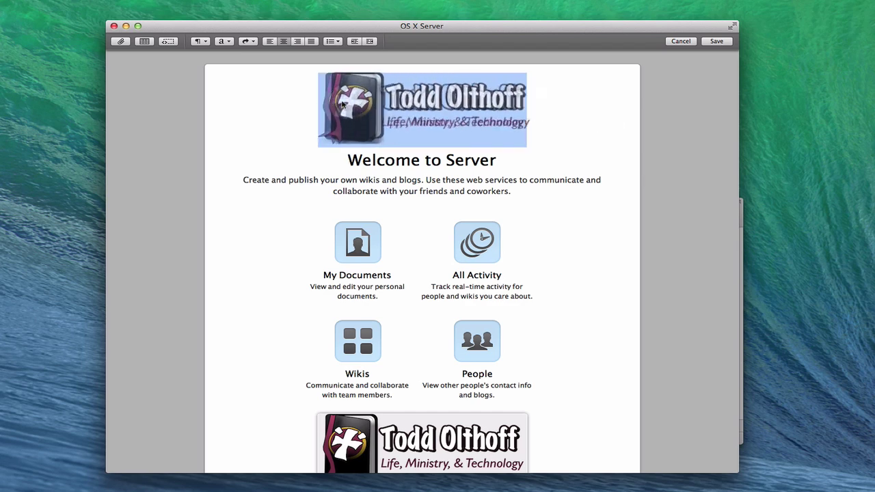
click(267, 42)
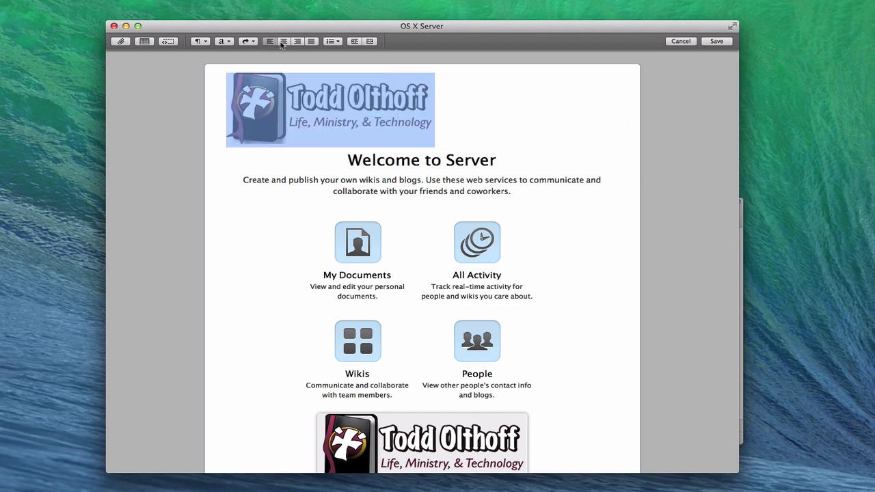
click(297, 42)
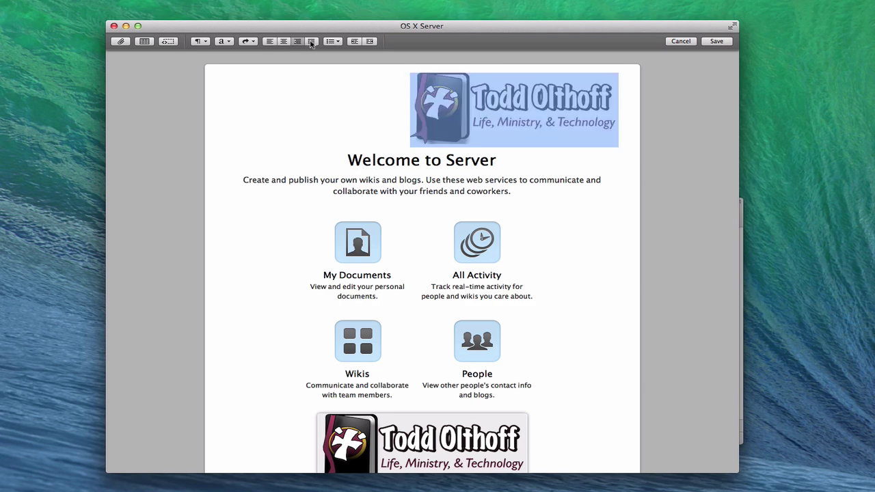
click(311, 42)
click(284, 41)
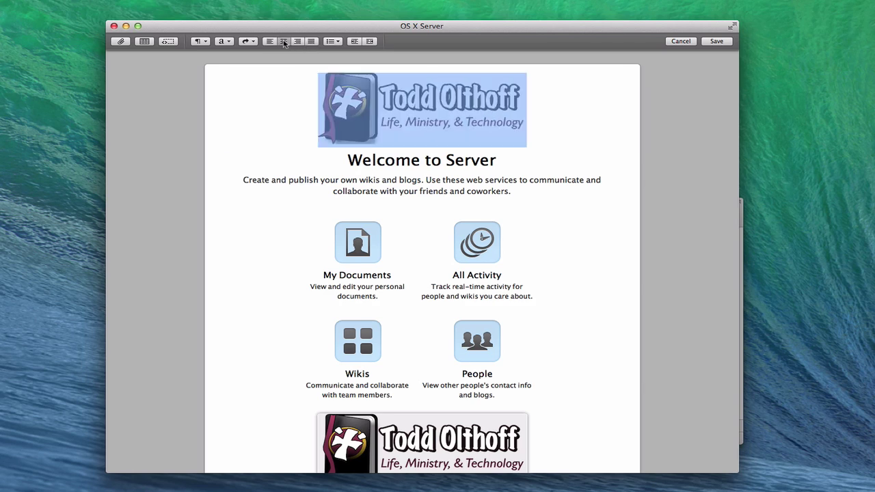
click(287, 120)
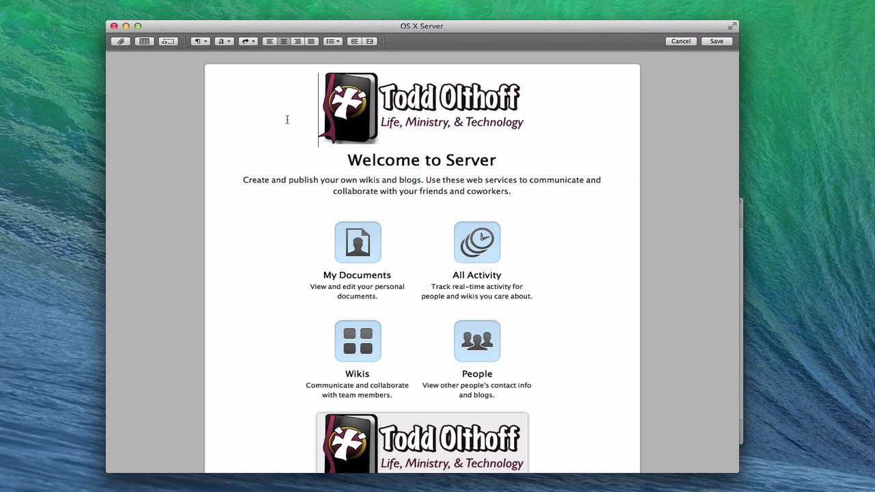
Delete the duplicate logo image below the Wikis and People icons
scroll(374, 448, down, 1)
scroll(374, 448, down, 3)
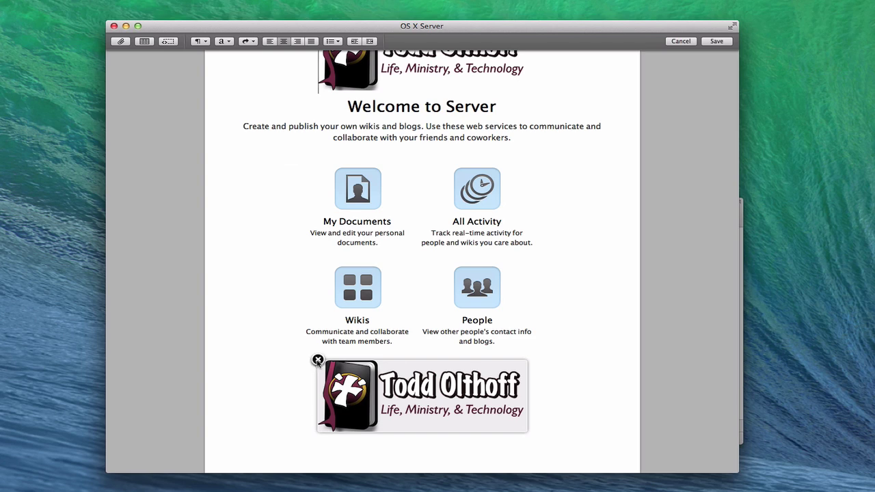
click(318, 361)
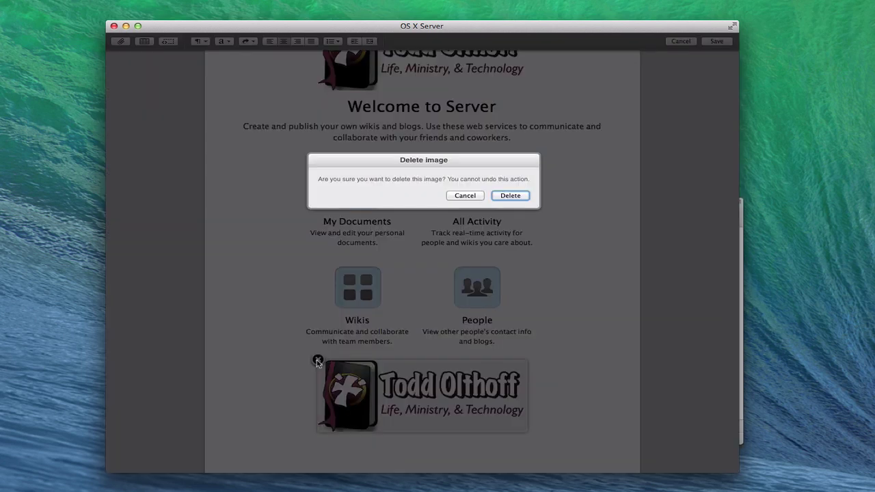
click(506, 196)
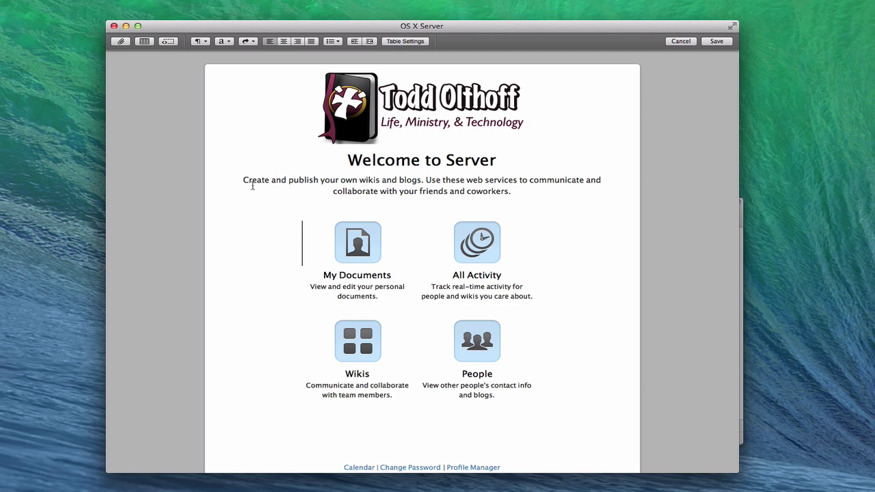
Delete the introductory paragraph under the "Welcome to Server" heading
drag(243, 181, 533, 191)
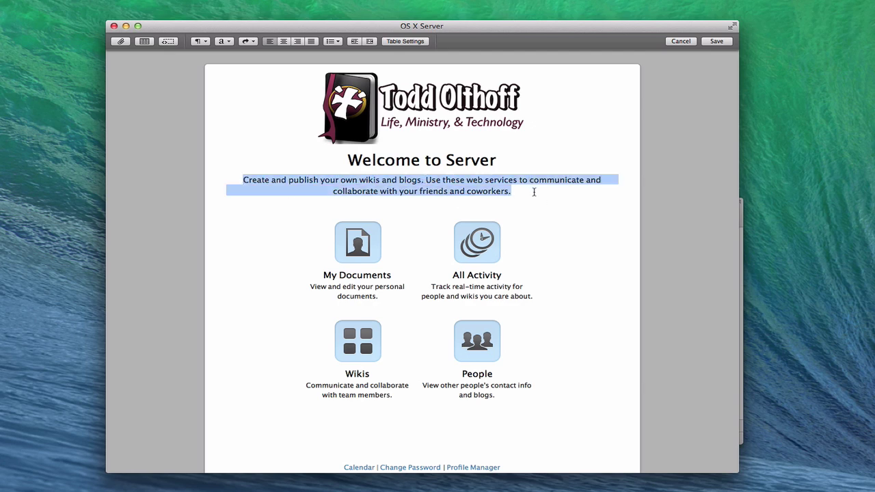
click(504, 205)
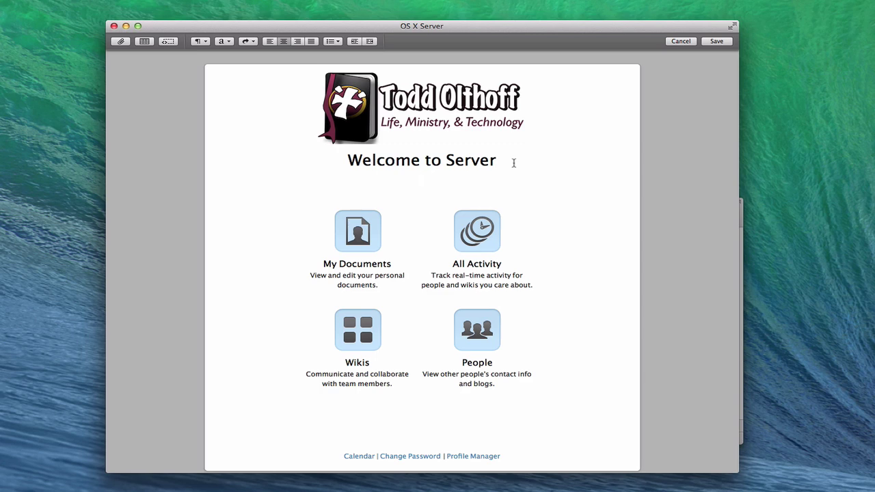
Examine the column options, row options and Table Settings of the icon table without applying any change
click(323, 274)
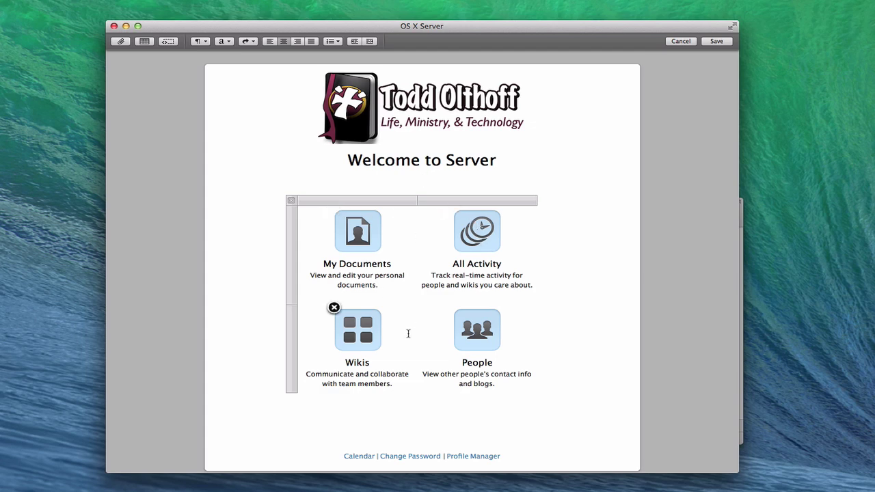
click(412, 201)
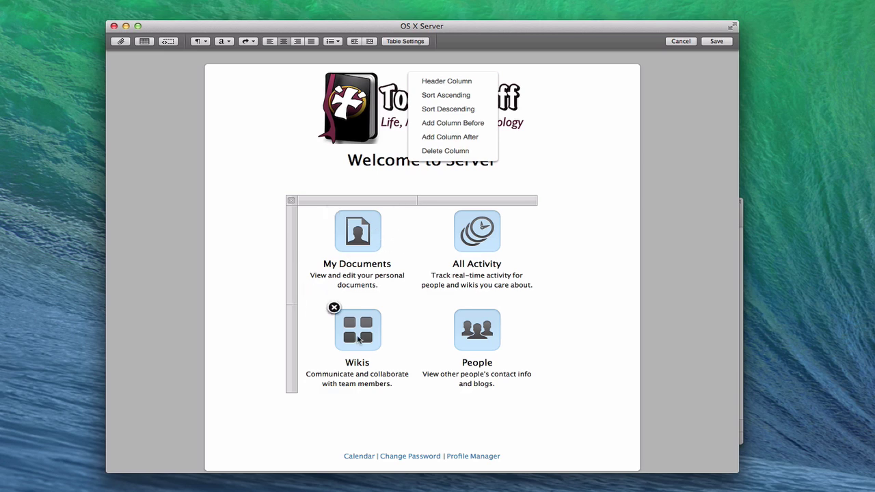
click(297, 257)
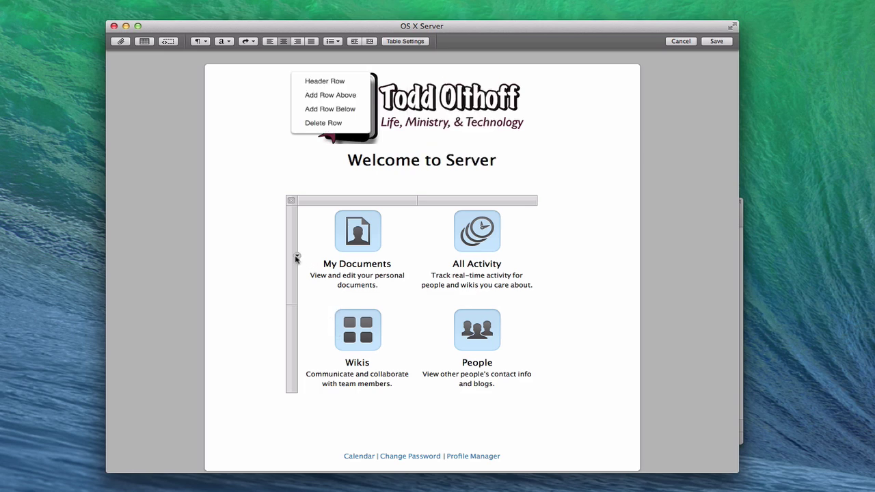
click(414, 244)
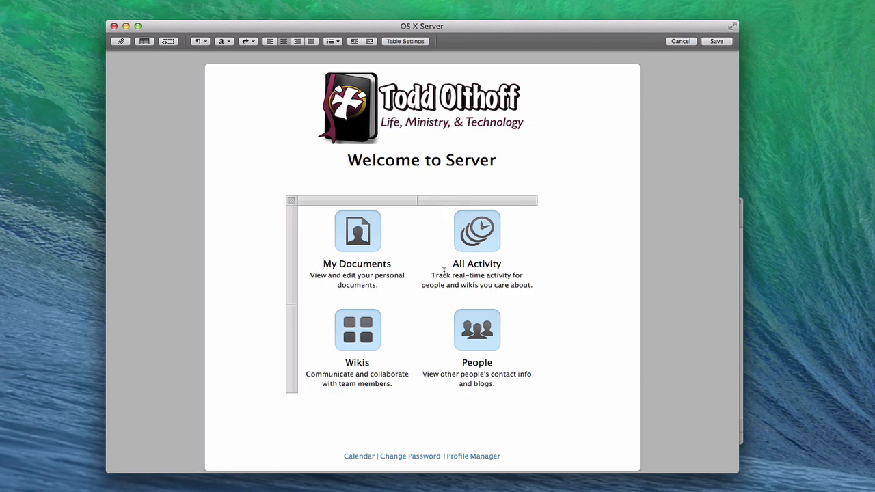
click(406, 42)
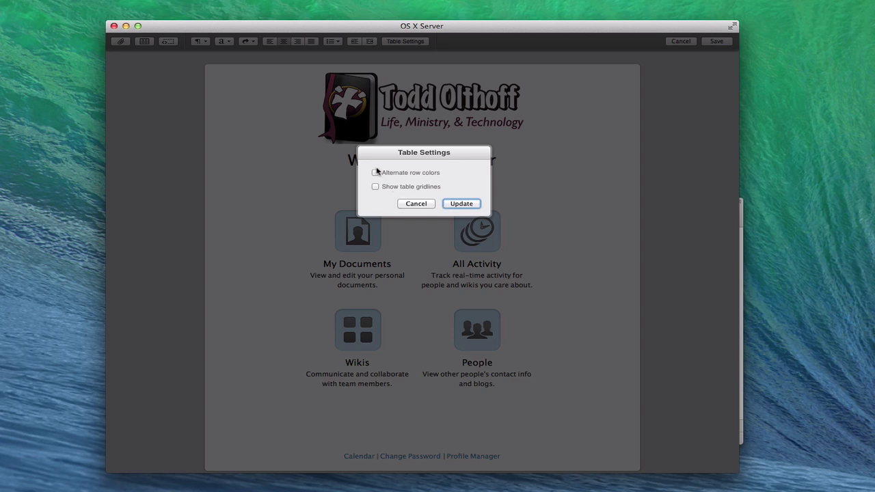
click(415, 204)
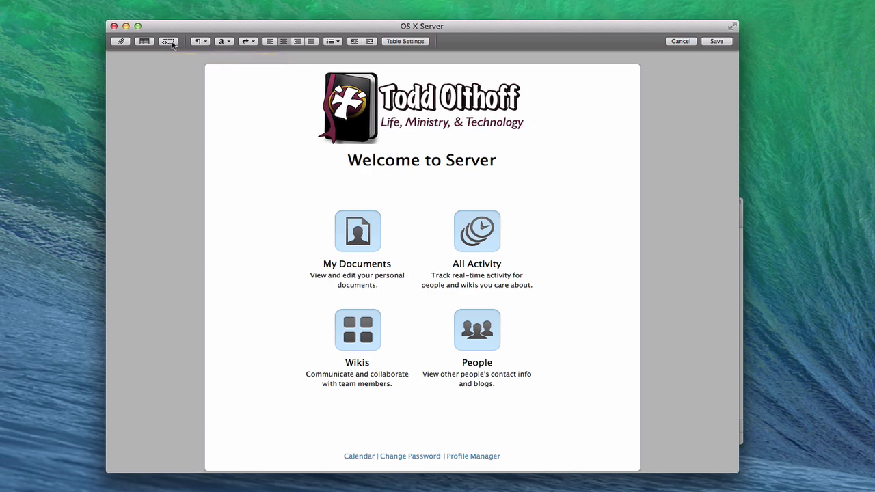
Insert an empty HTML snippet in the My Documents cell of the icon table
click(174, 42)
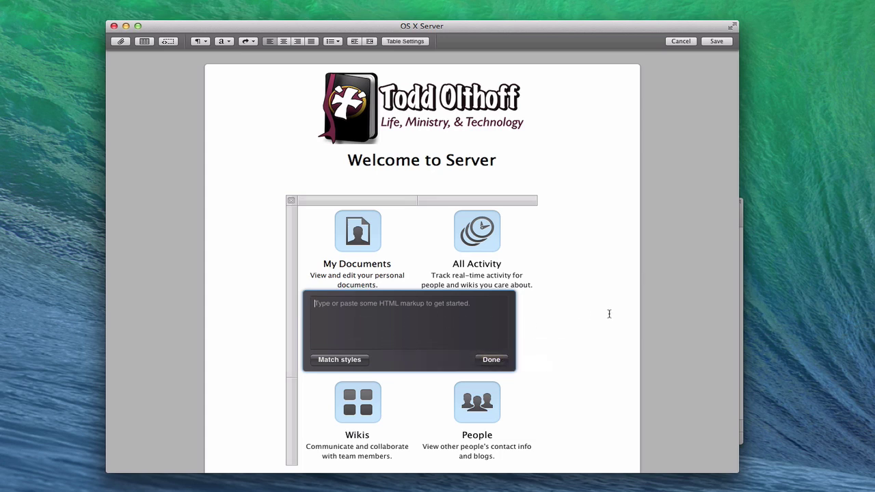
click(491, 360)
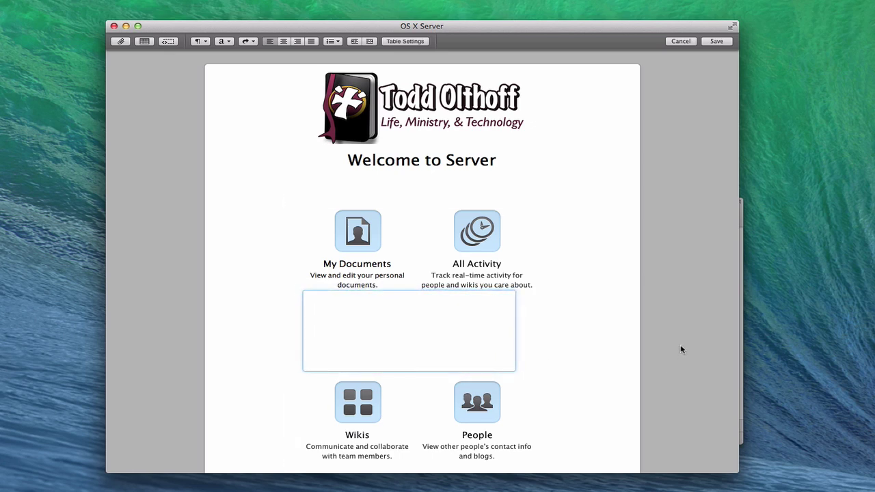
Delete the empty HTML snippet and shrink the table's first row to close the gap above Wikis and People
click(302, 290)
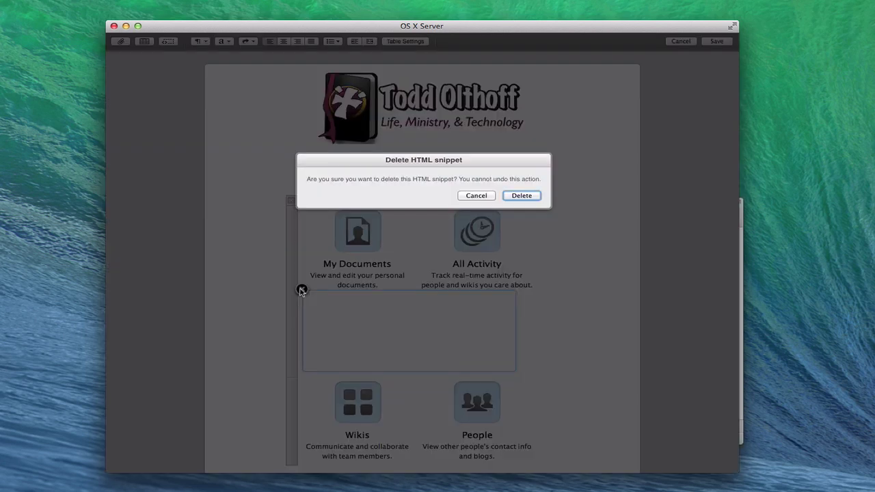
click(525, 196)
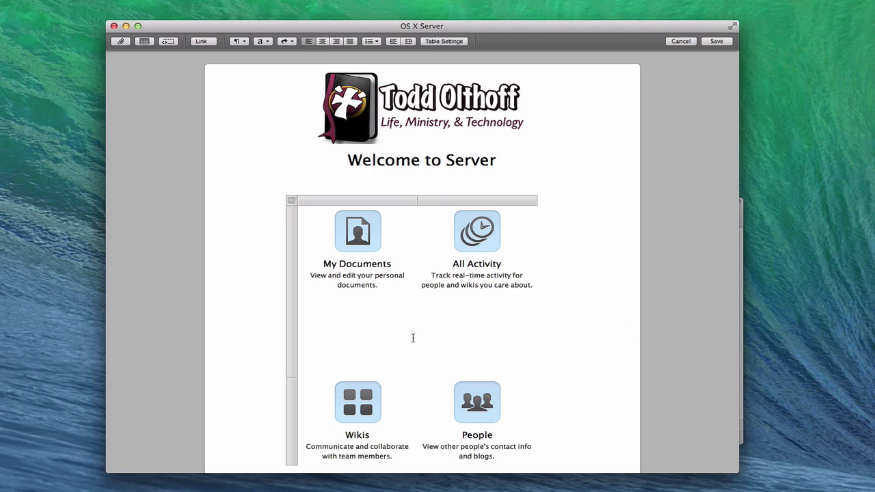
drag(291, 377, 292, 313)
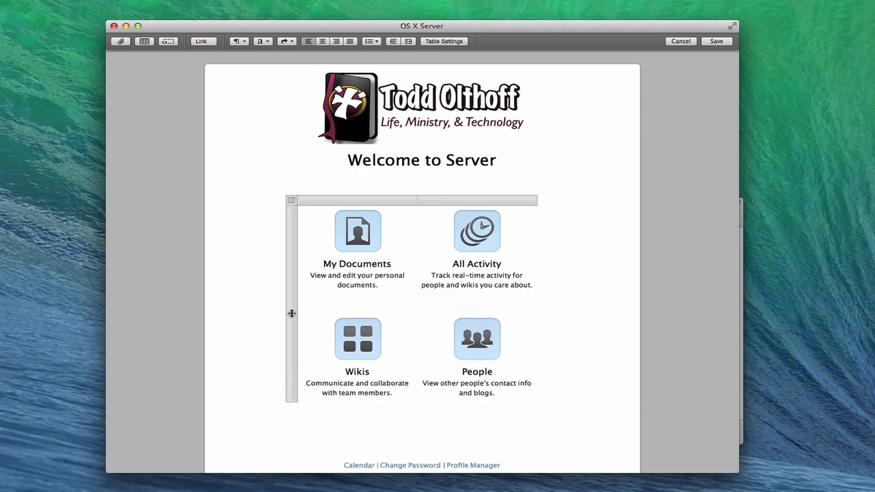
Examine the paragraph style, text style, link and list options of the page editor without applying any of them
drag(291, 313, 291, 313)
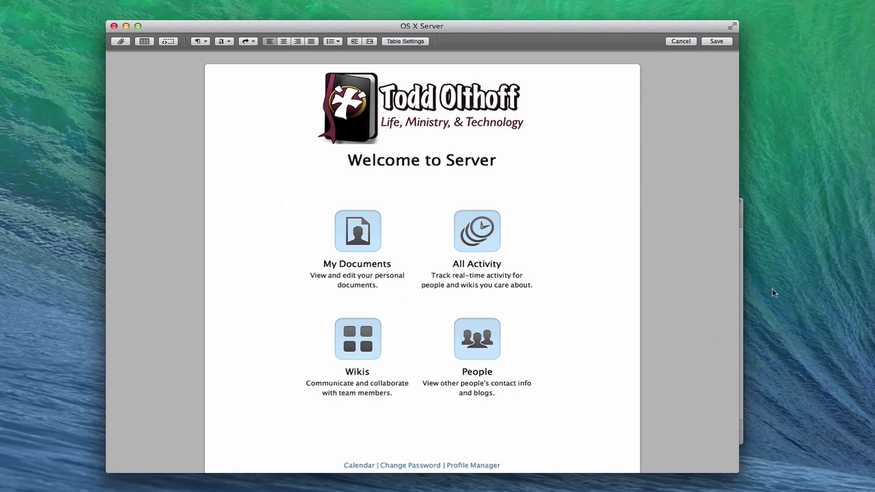
click(207, 42)
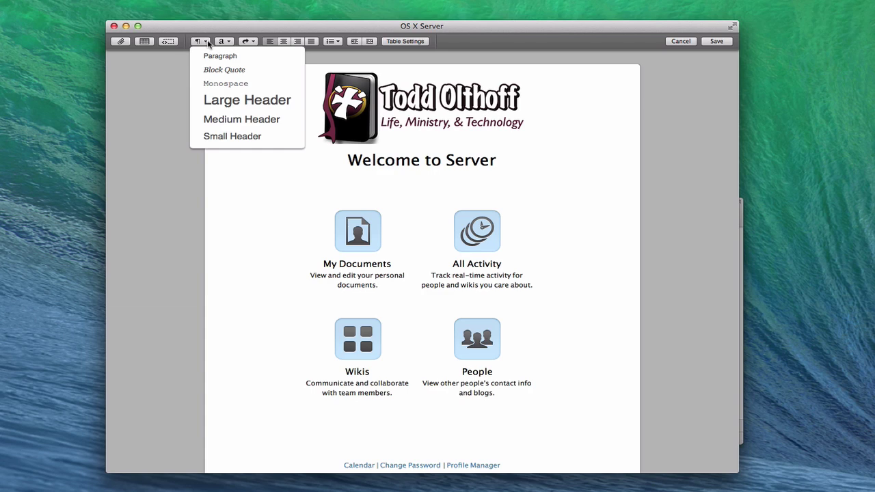
click(229, 41)
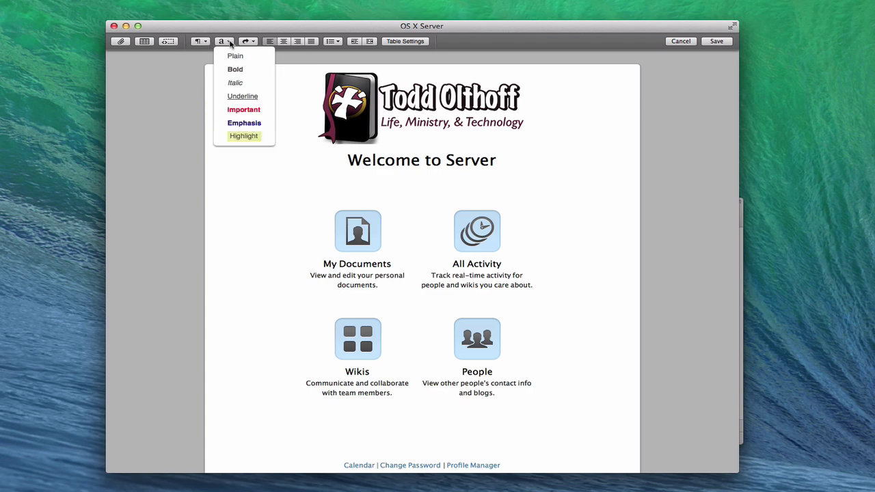
click(253, 43)
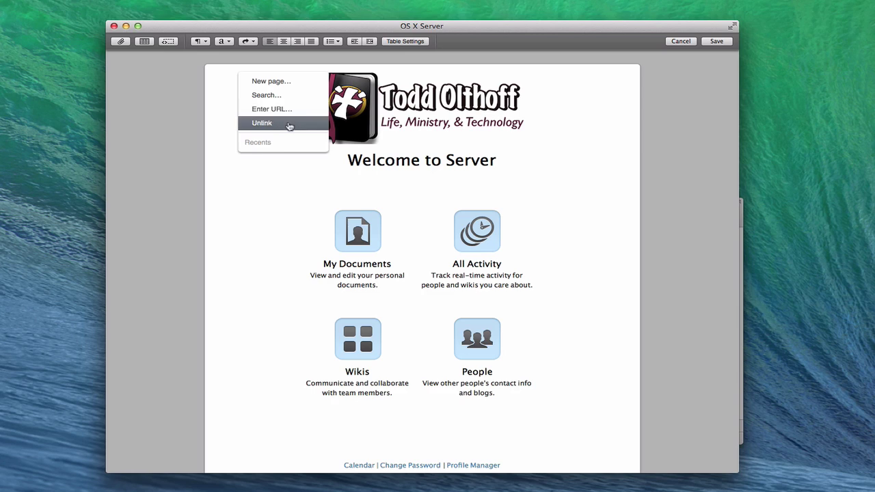
mouse_move(344, 230)
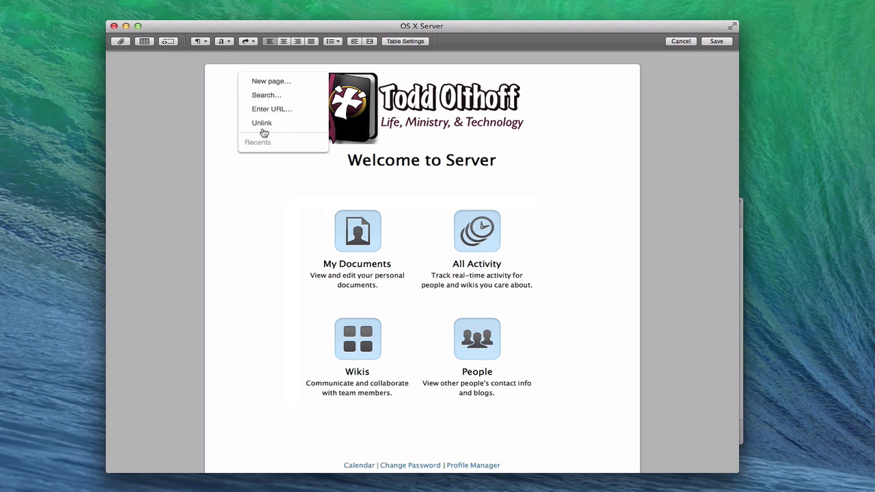
click(220, 95)
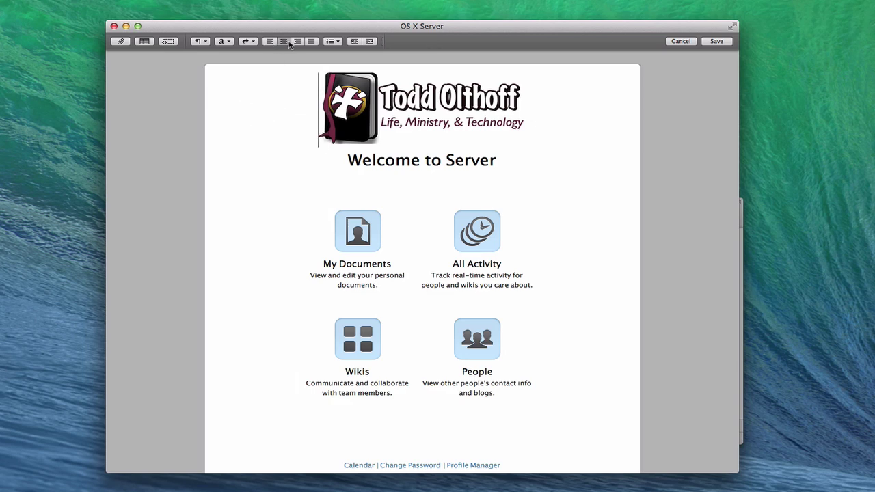
click(336, 42)
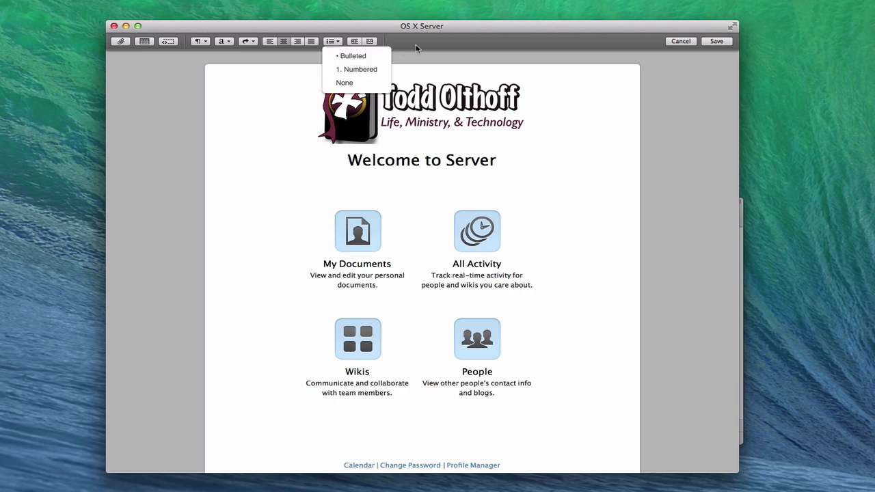
click(249, 116)
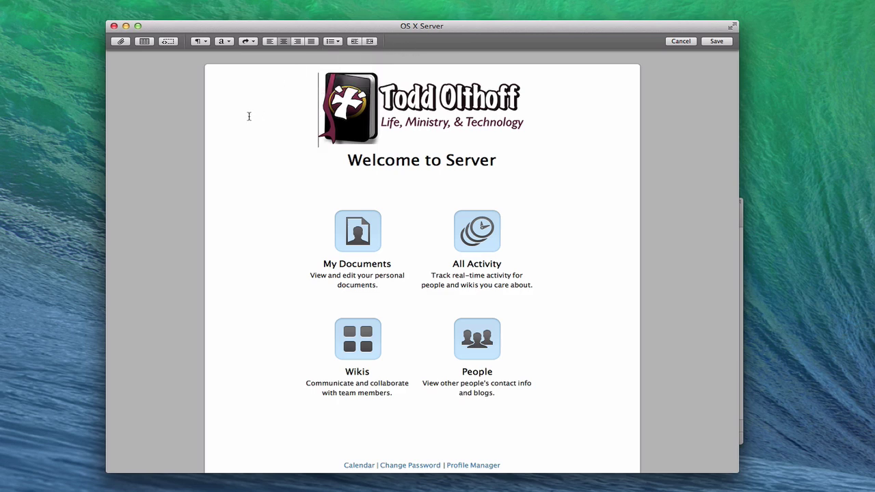
mouse_move(356, 205)
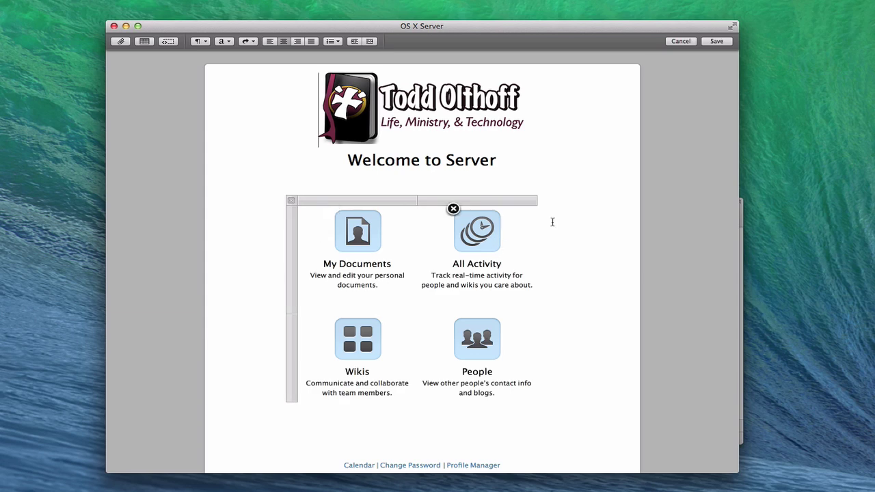
Save the welcome page, reopen it for editing to center the logo image, and save it again
click(714, 41)
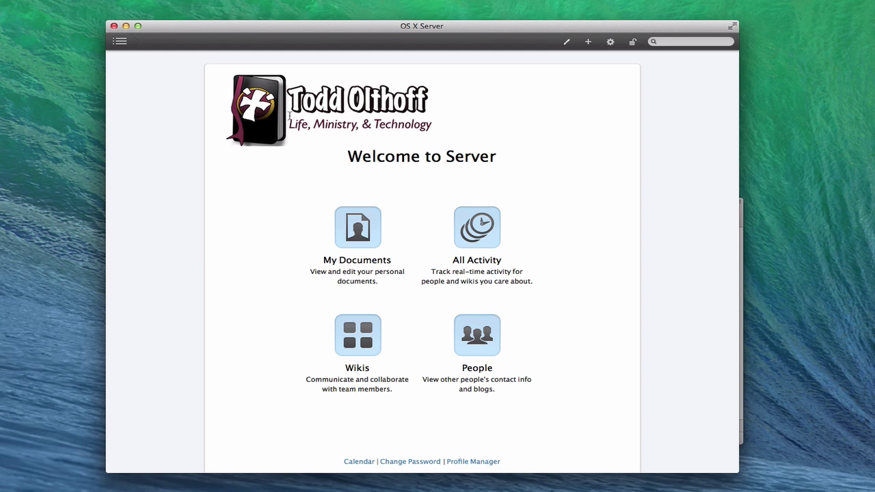
click(566, 41)
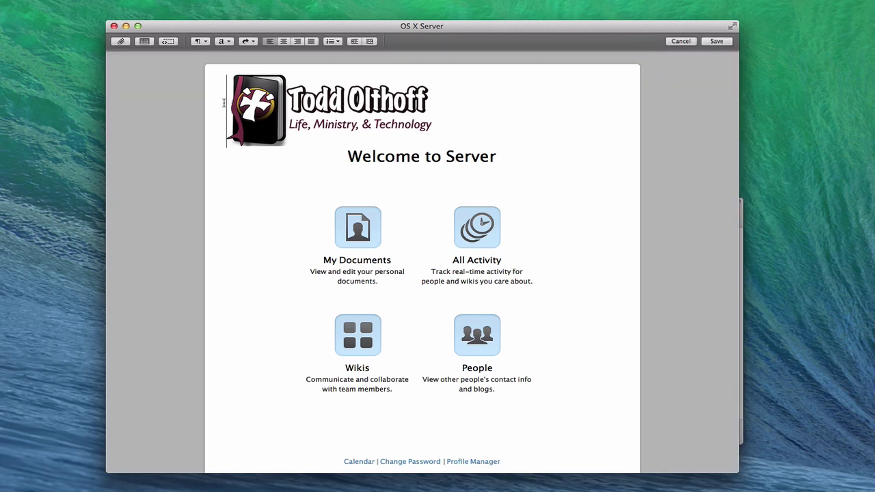
click(283, 42)
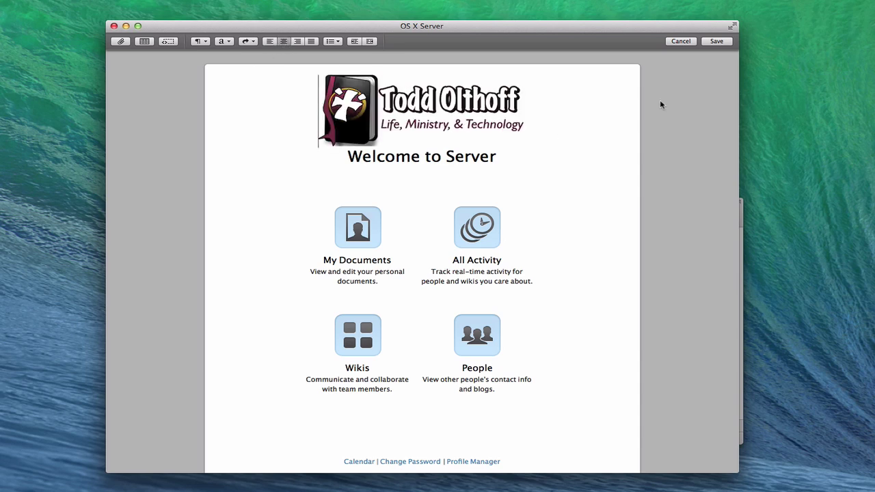
click(714, 42)
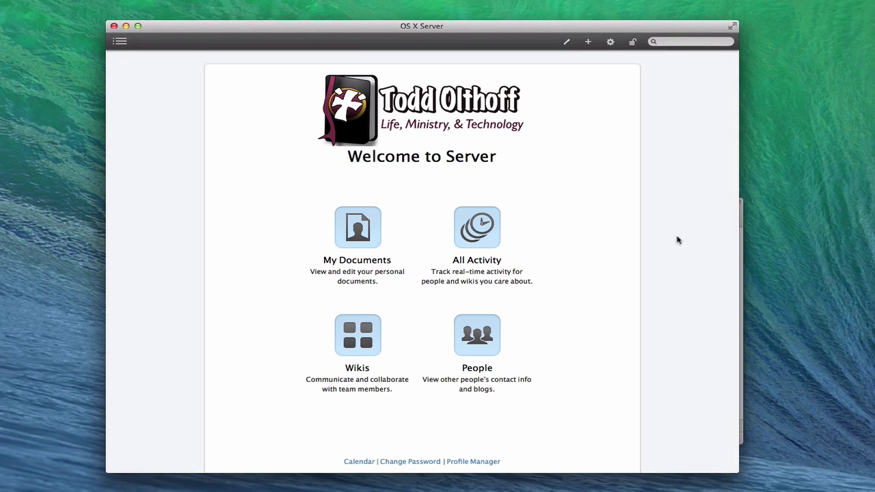
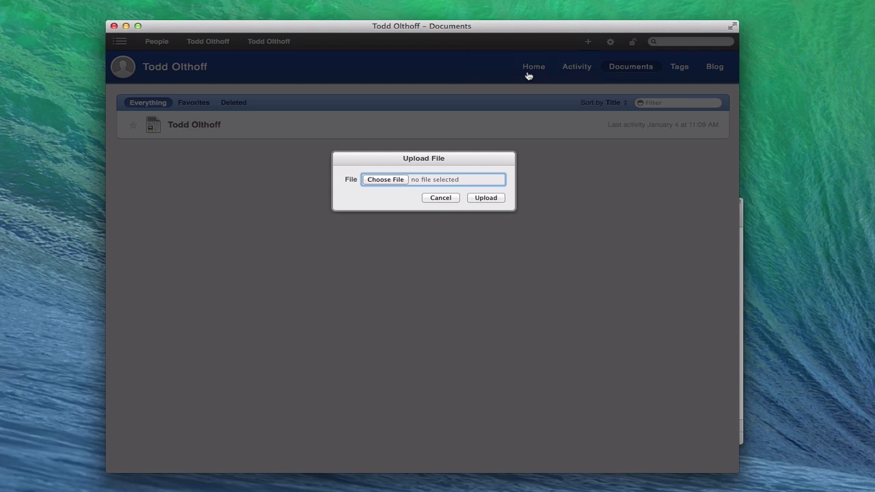
Upload the file Mt. Thielsen.jpg from the Wiki Elements folder to the personal documents
click(383, 179)
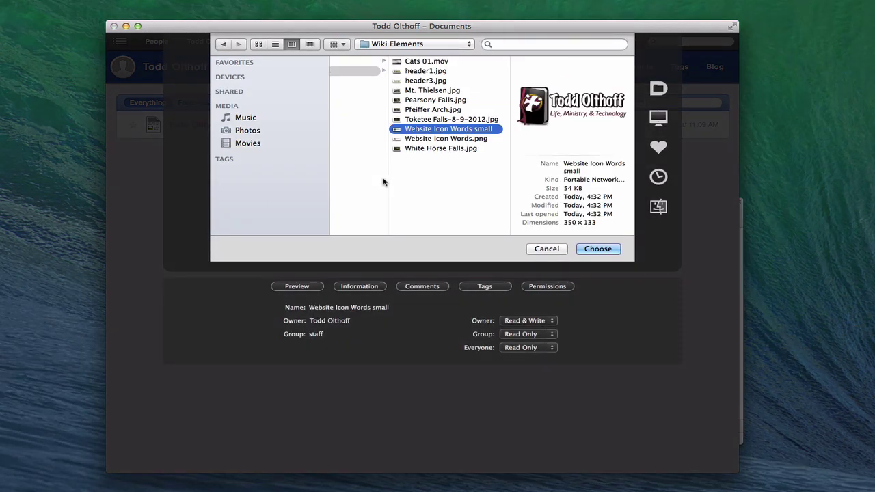
click(425, 91)
click(596, 249)
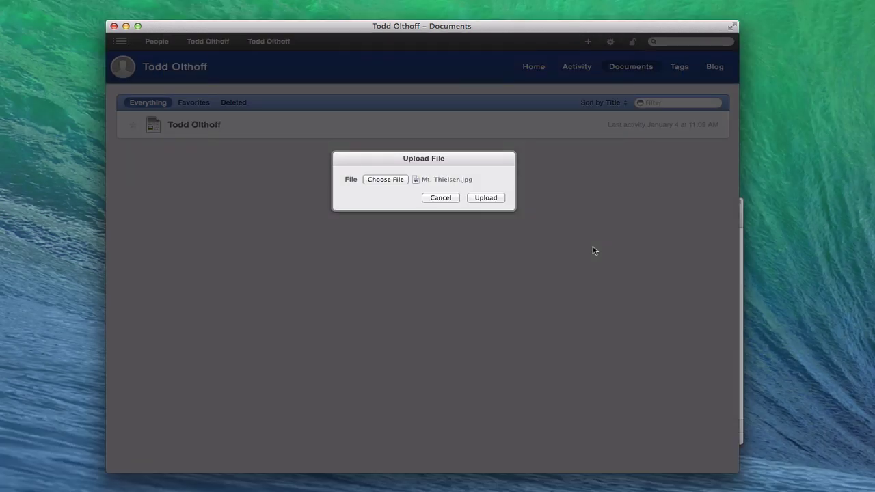
click(486, 198)
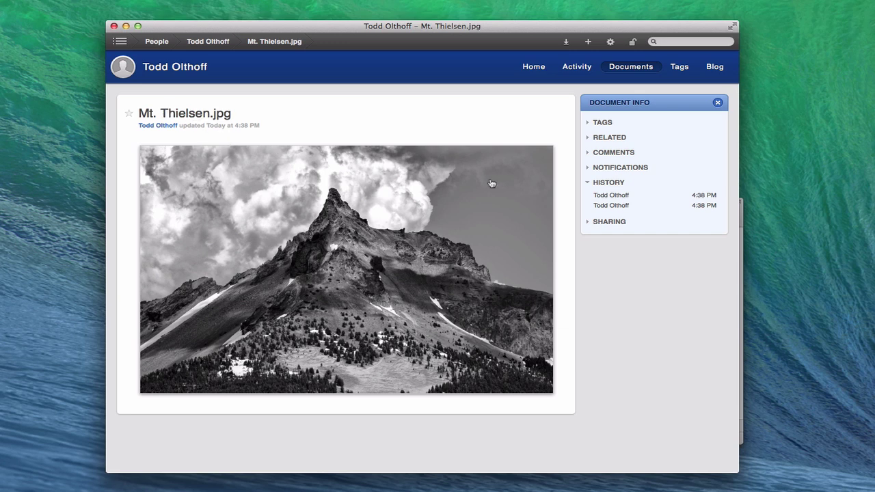
Add the tag "pictures" to the uploaded Mt. Thielsen.jpg document
click(589, 123)
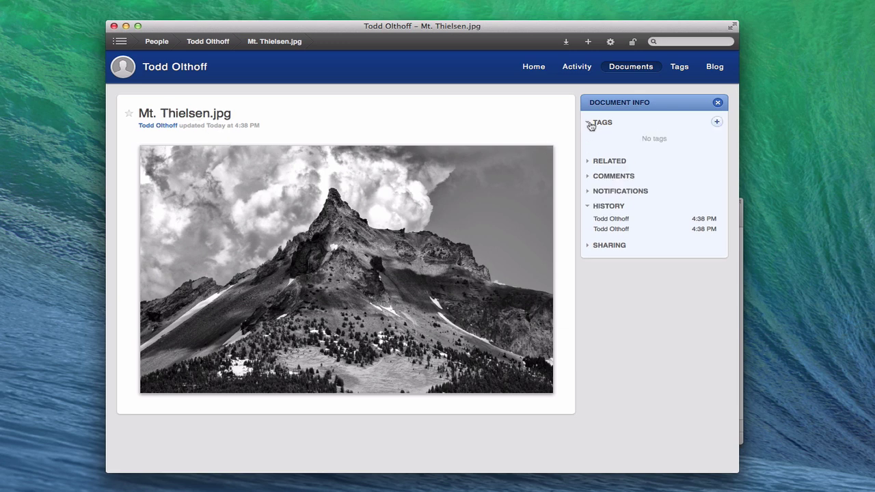
click(717, 123)
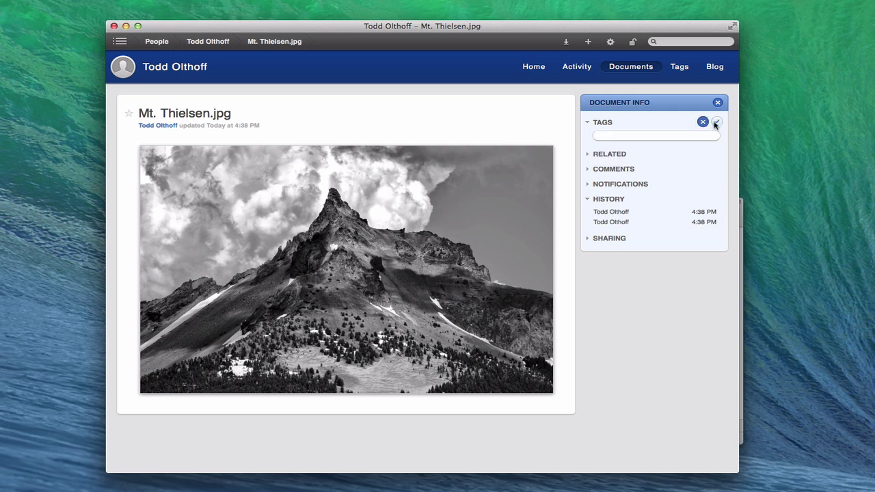
text(pictures)
key(Return)
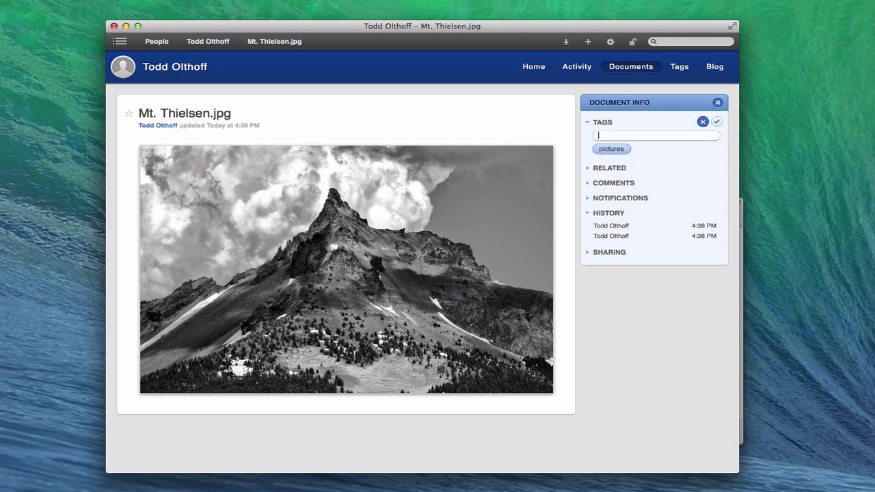
click(716, 122)
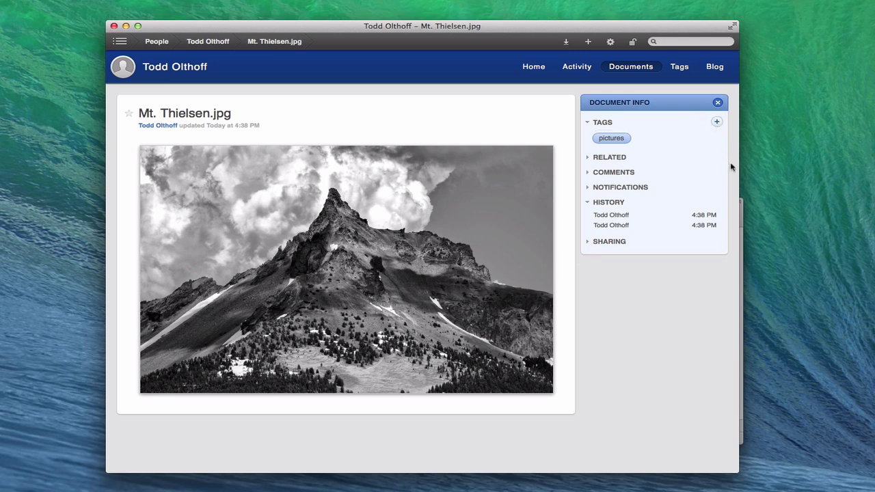
Post the comment "great photo!" on Mt. Thielsen.jpg and show its notification options
click(588, 173)
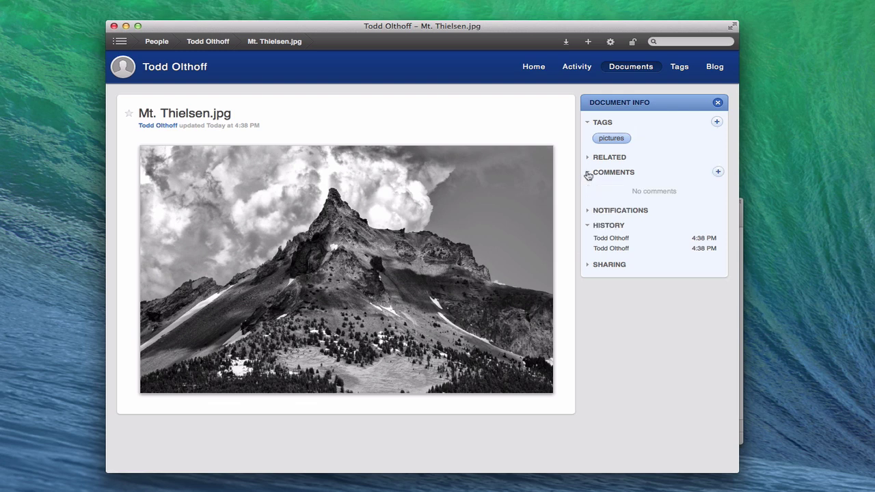
click(717, 173)
text(gre)
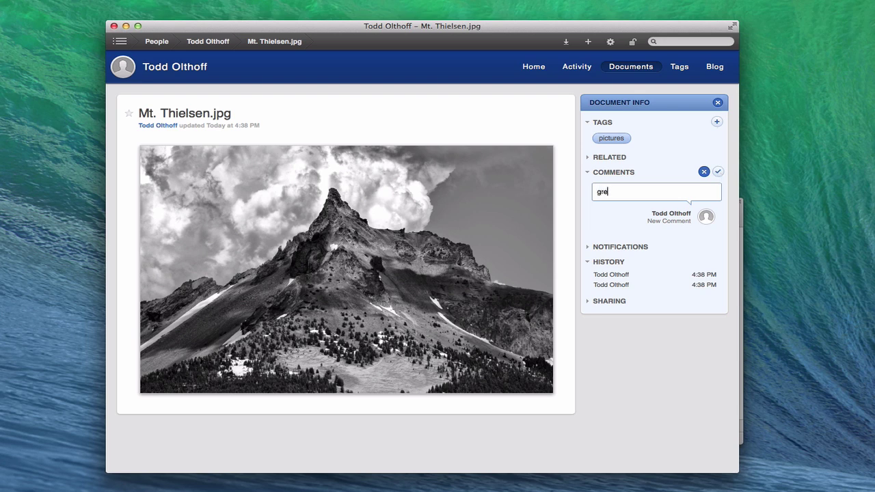
text(at photo!)
click(717, 172)
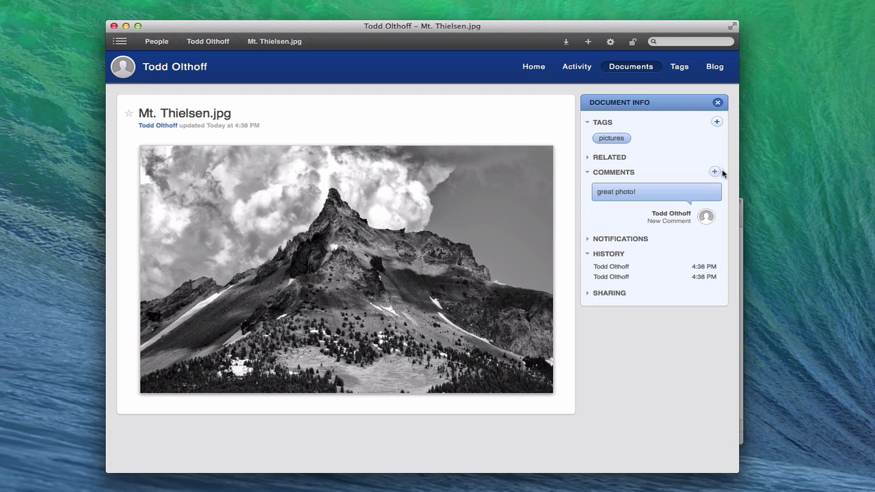
click(588, 239)
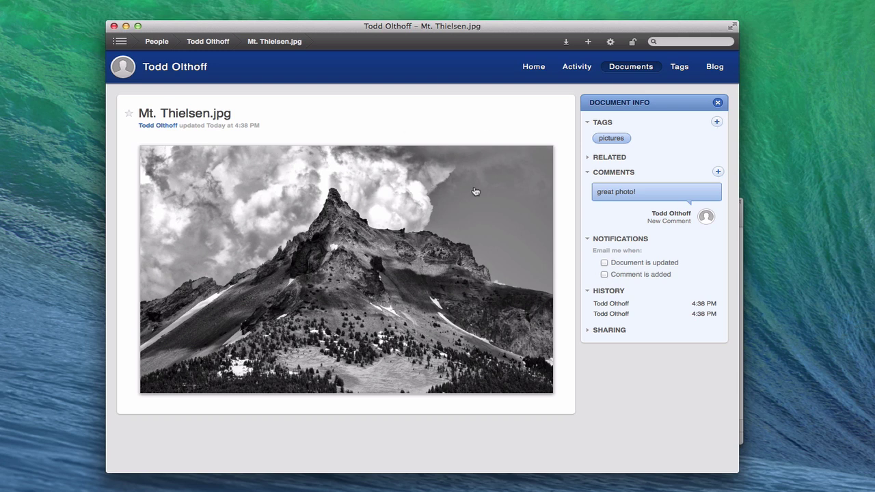
Mark Mt. Thielsen.jpg as a favorite in the documents list and check the Favorites and Deleted filters
click(626, 68)
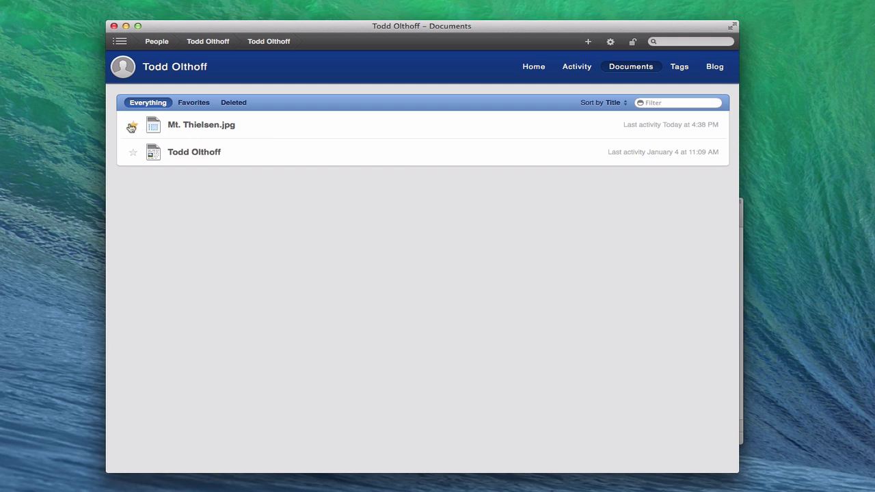
click(194, 103)
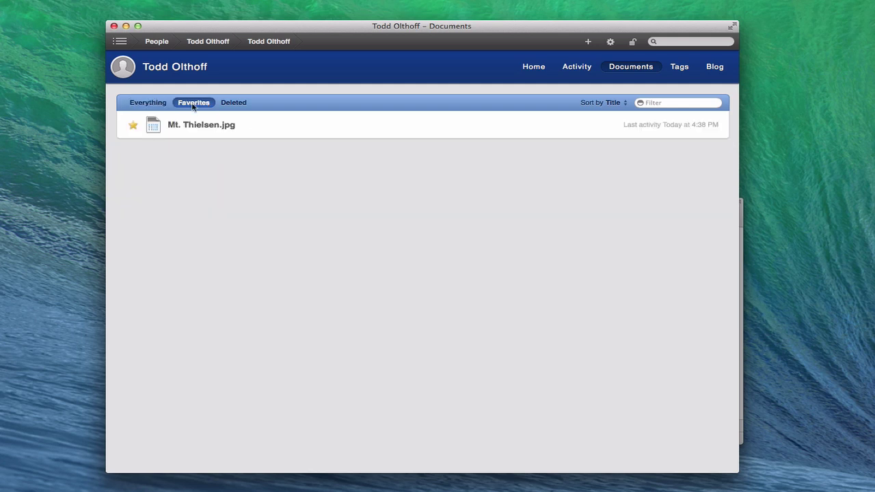
click(234, 103)
click(145, 103)
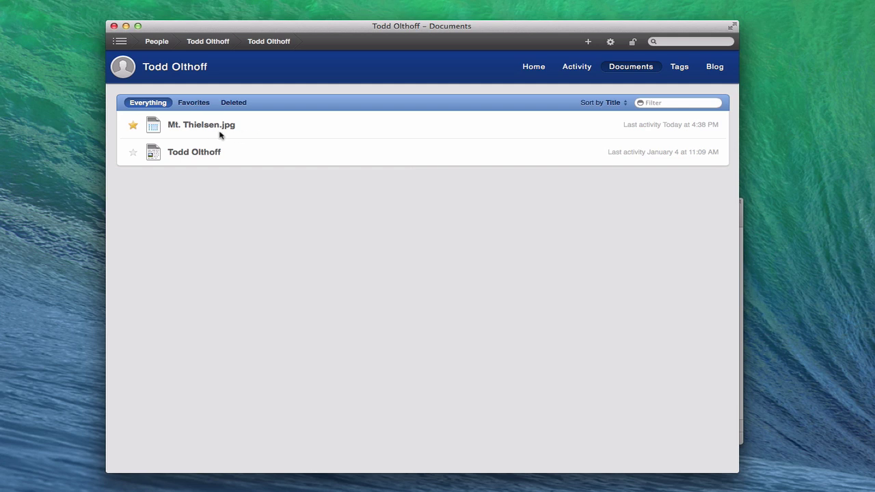
Review the personal activity list, expand and collapse the additional update of Mt. Thielsen.jpg, and return to the documents list
click(577, 66)
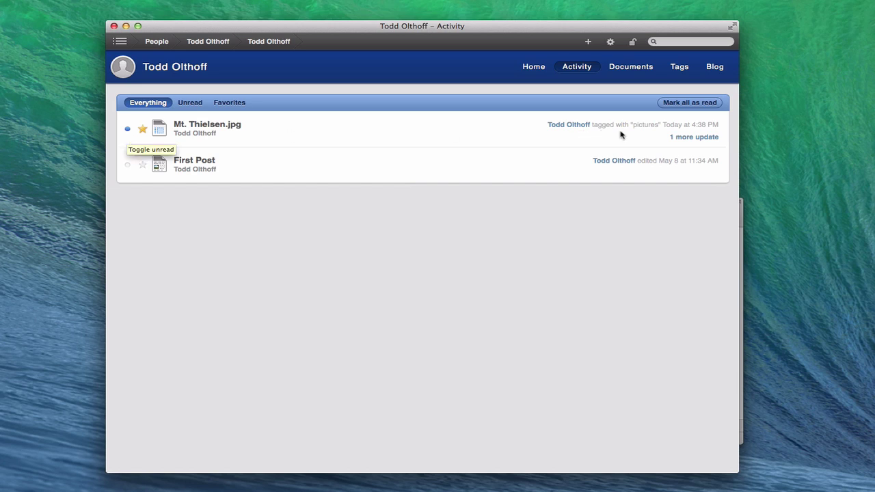
click(684, 139)
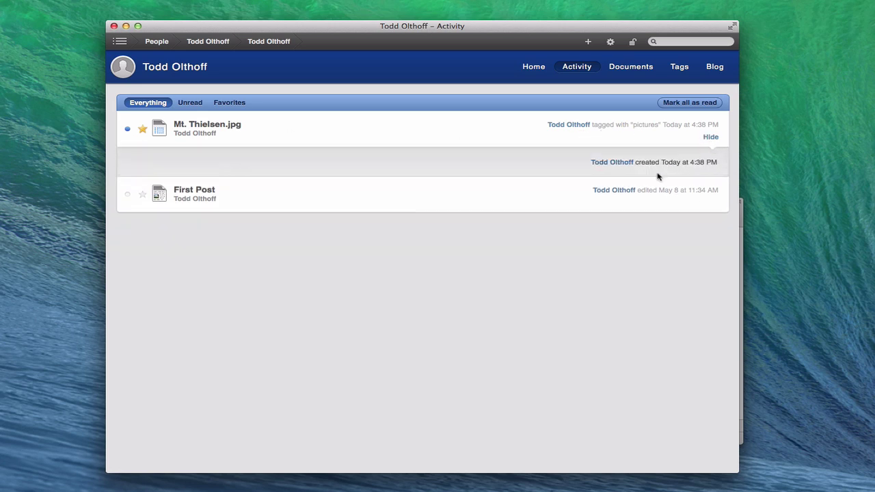
click(711, 139)
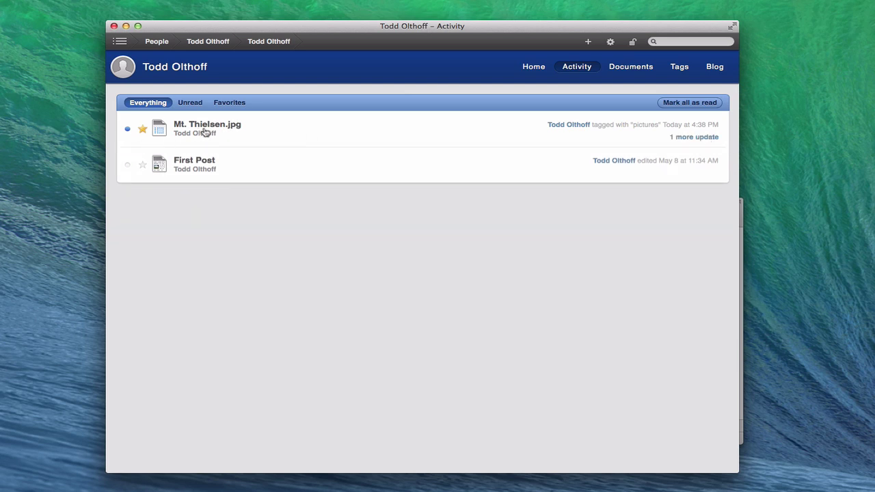
click(637, 70)
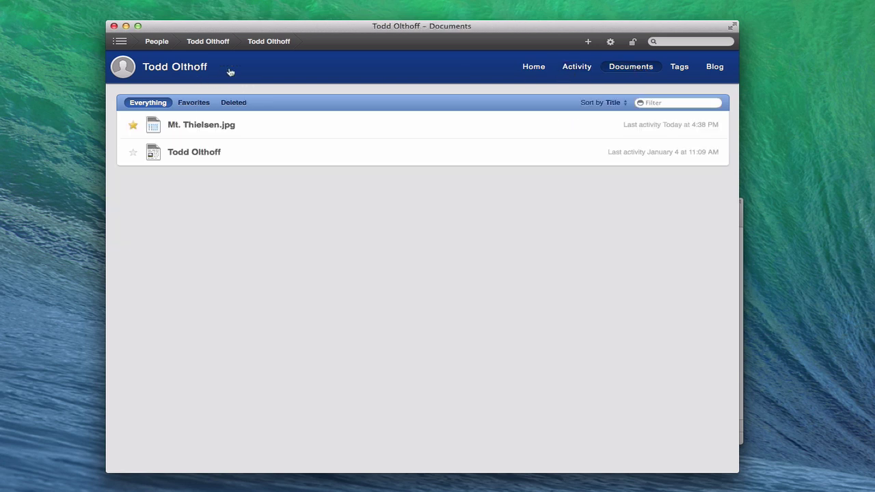
Open the profile's home page for editing and cut all of its placeholder text
click(531, 69)
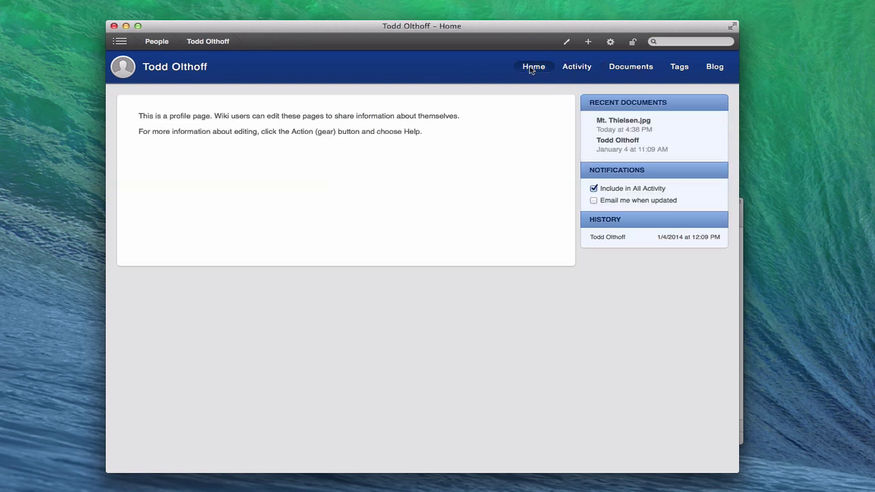
click(568, 42)
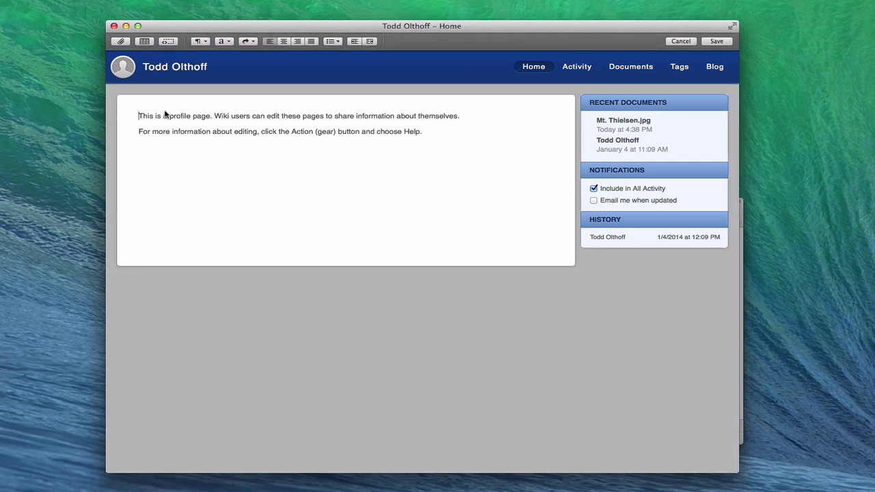
drag(134, 115, 374, 147)
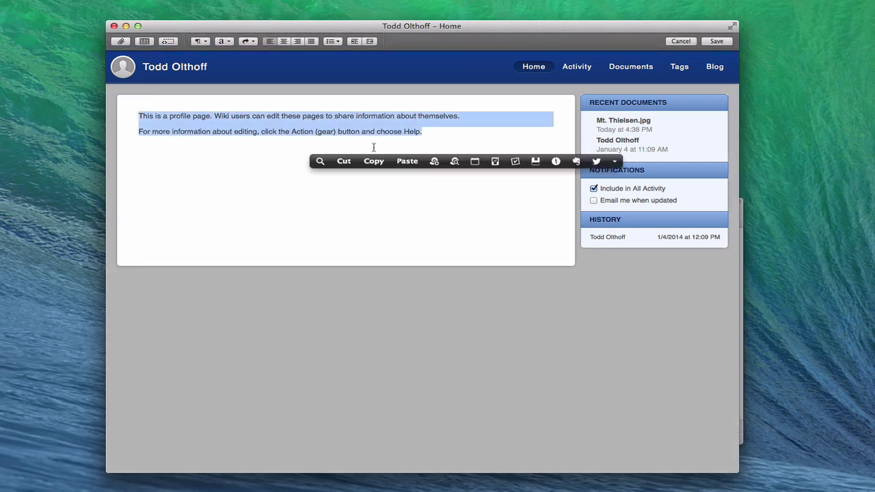
click(344, 161)
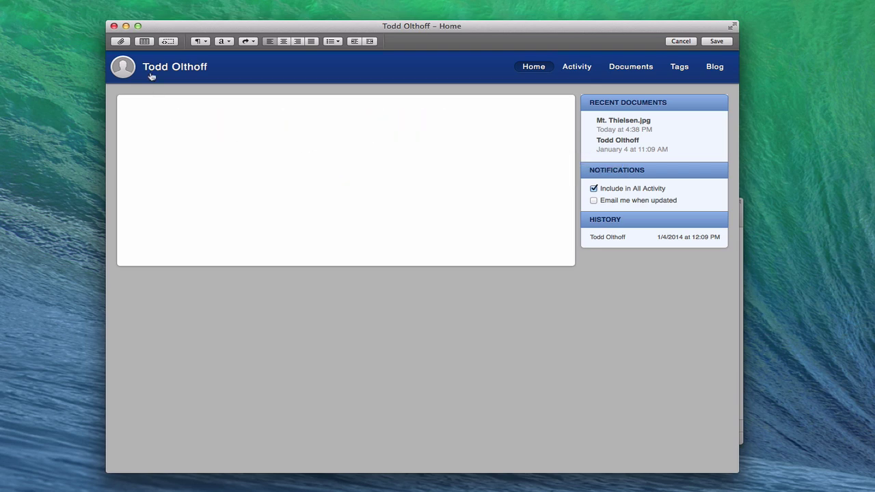
Upload header1.jpg from the Wiki Elements folder into the profile home page and save the page
click(121, 42)
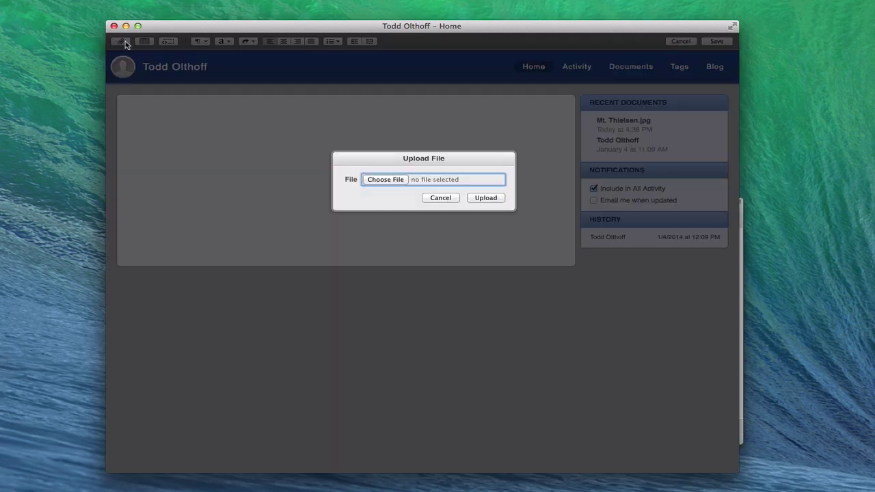
click(385, 180)
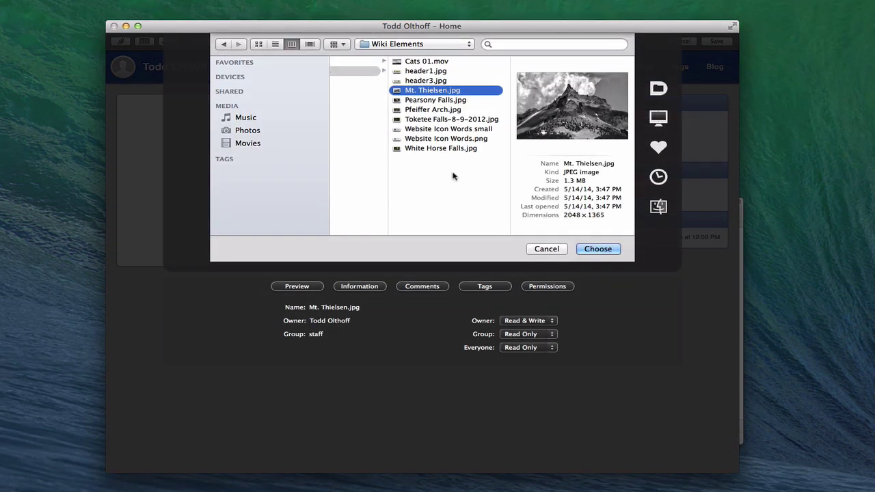
click(422, 72)
click(422, 82)
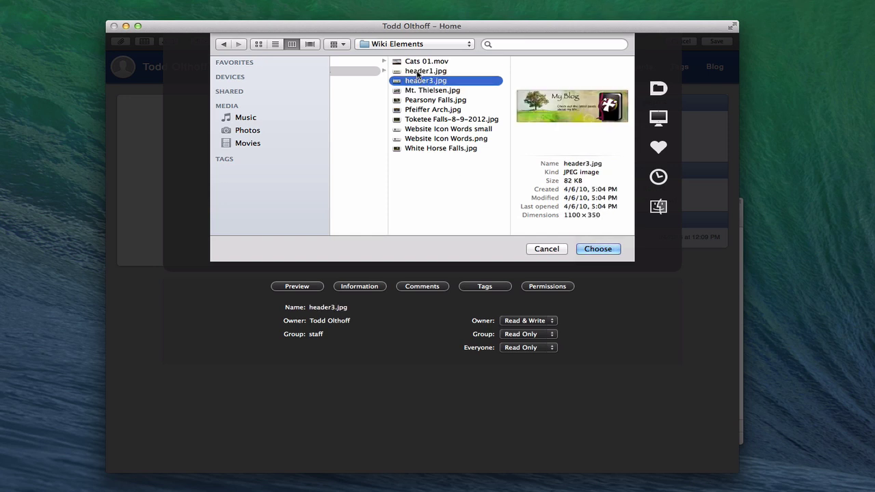
click(419, 73)
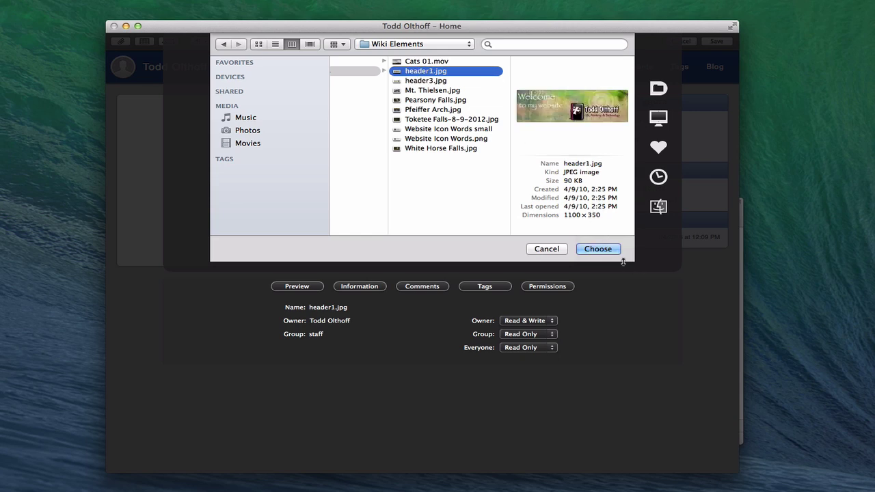
click(597, 249)
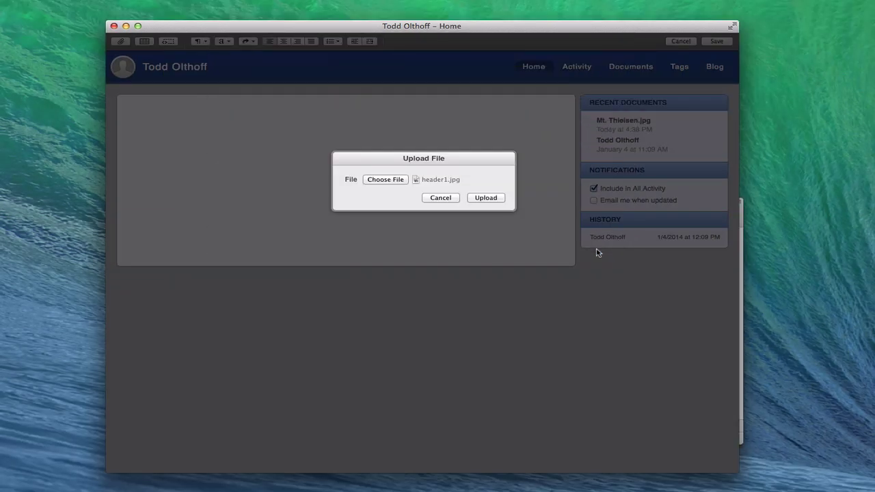
click(489, 199)
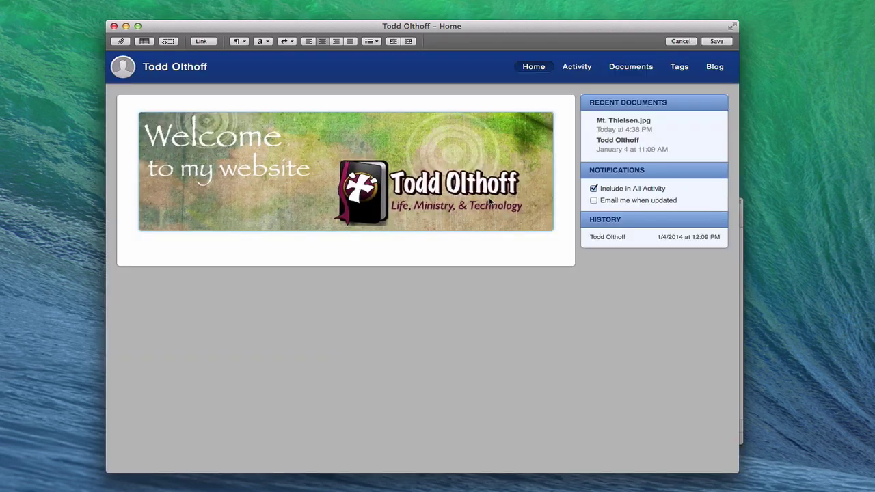
mouse_move(361, 187)
click(260, 244)
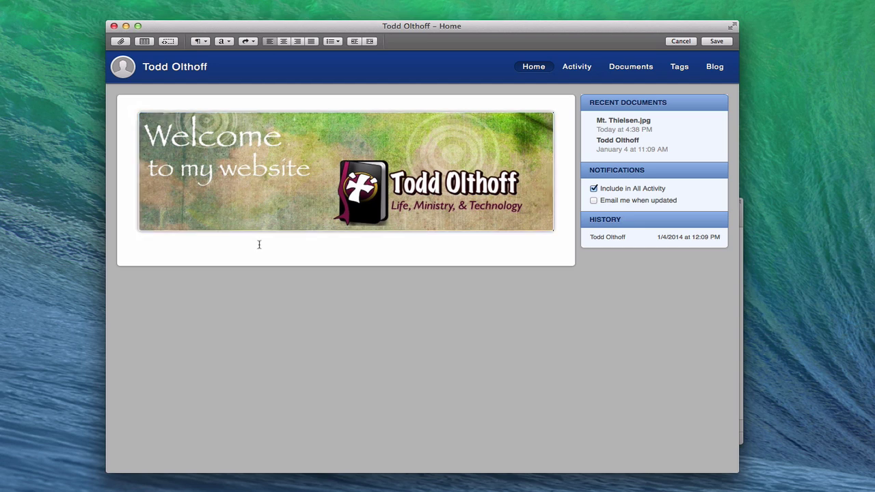
click(217, 248)
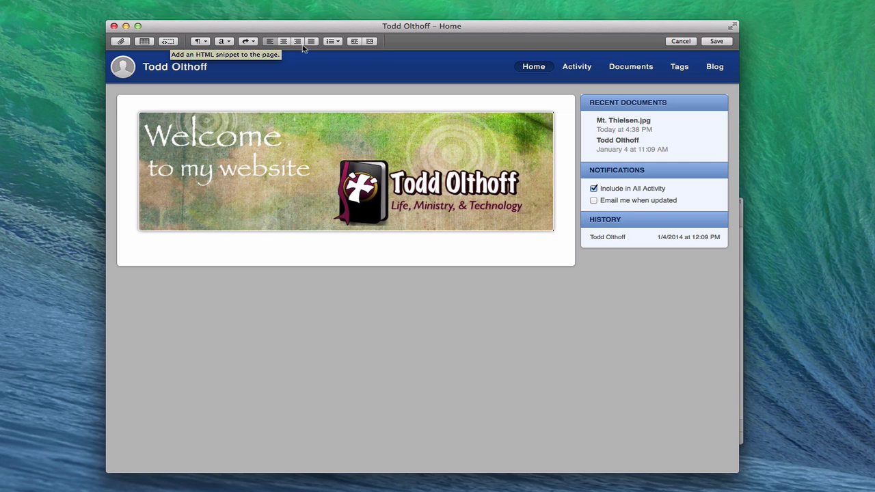
mouse_move(415, 197)
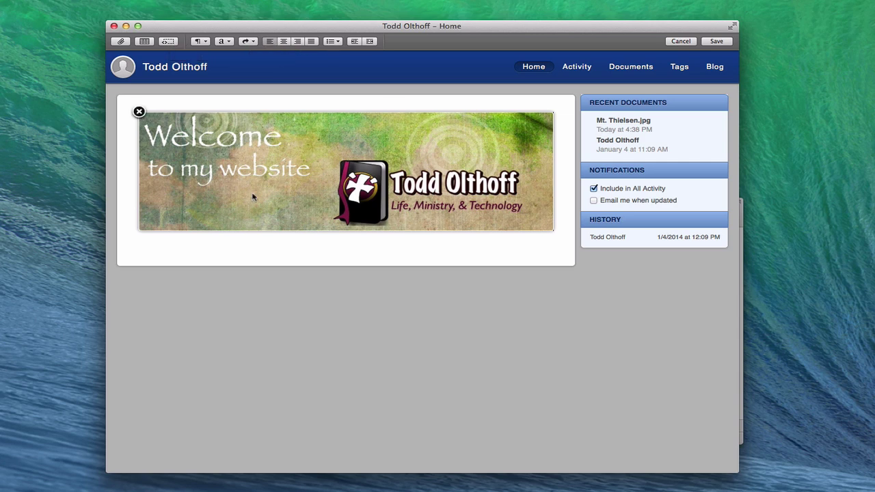
click(715, 42)
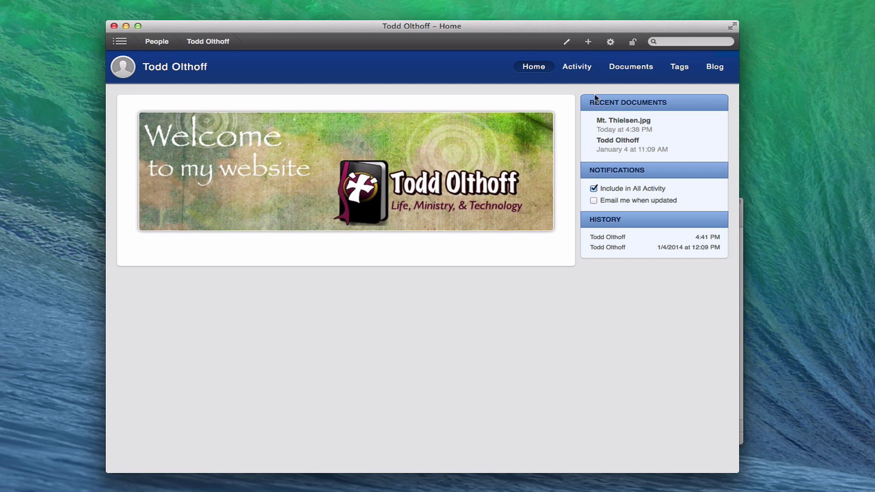
click(611, 43)
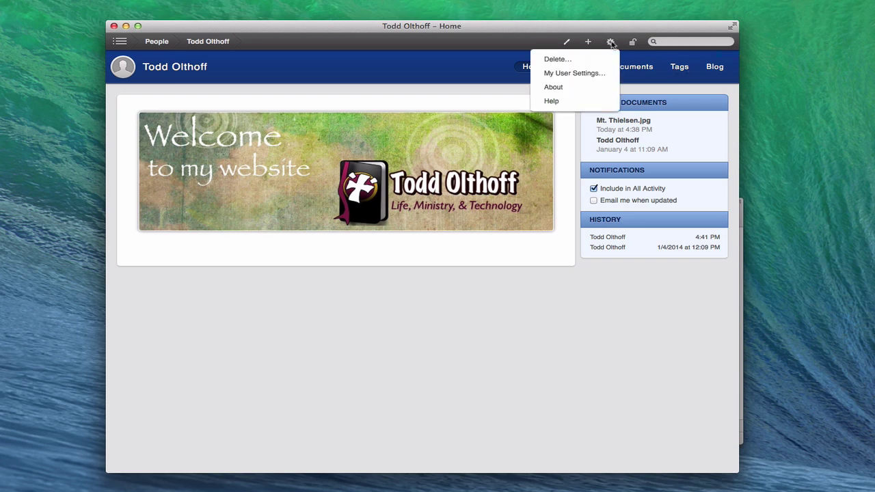
click(611, 43)
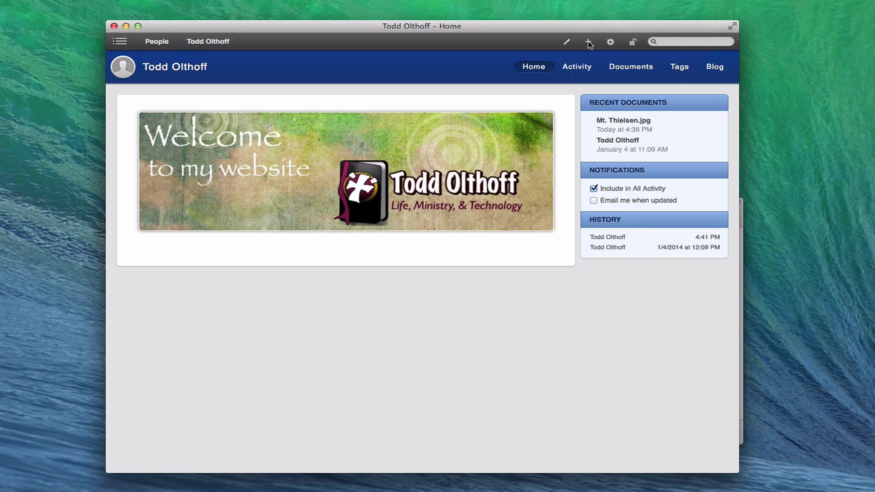
Return to the server's wiki welcome page and open the Wiki Demo wiki from the list of all wikis
click(126, 42)
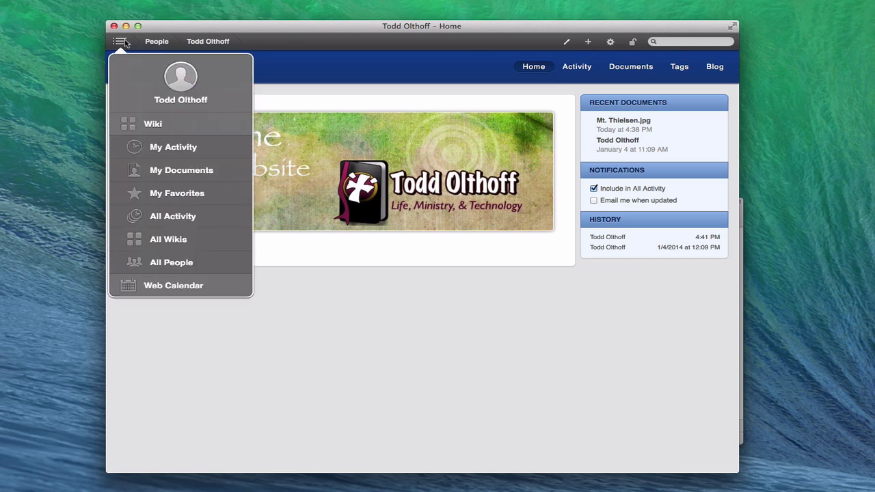
click(148, 124)
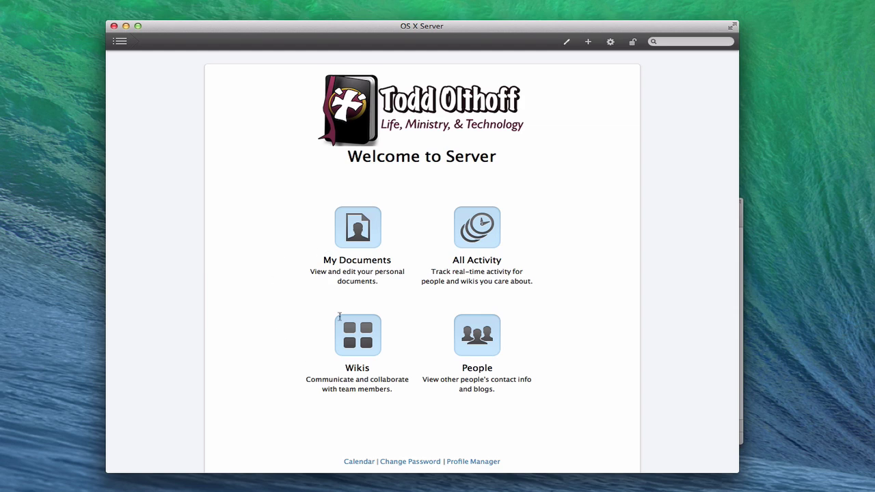
click(359, 335)
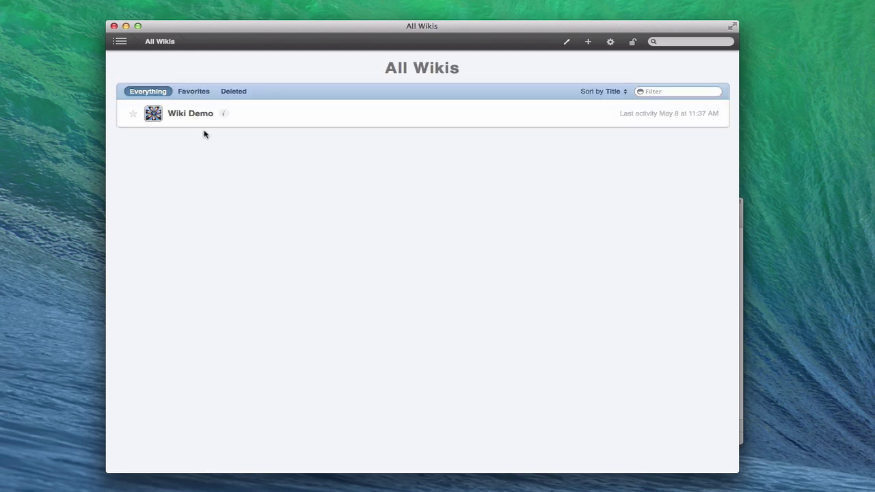
click(190, 114)
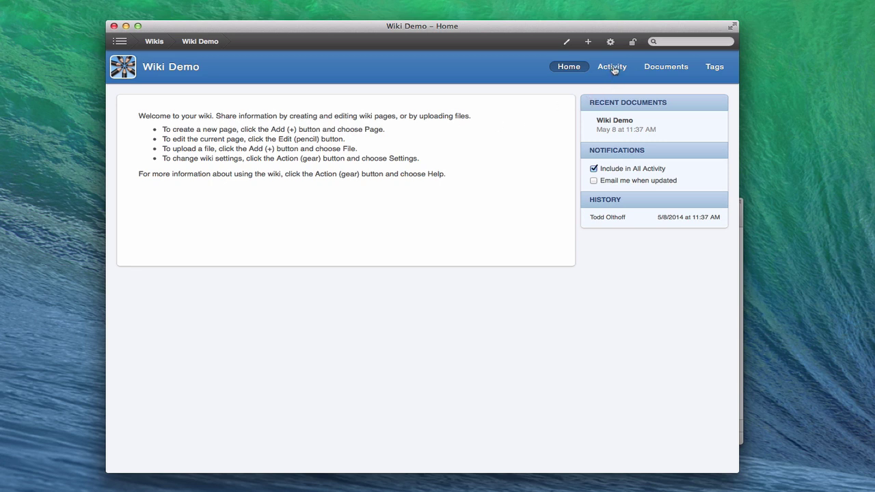
Review the Wiki Demo documents and activity lists, ending on the documents list
click(665, 73)
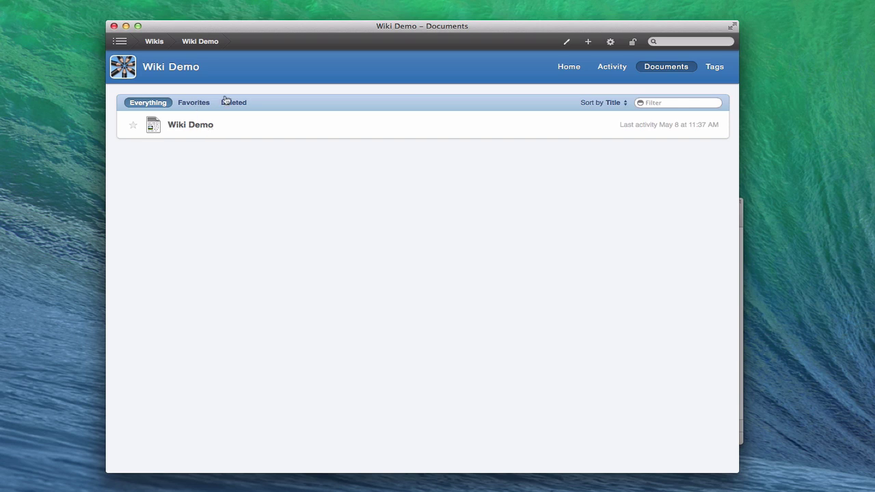
click(609, 68)
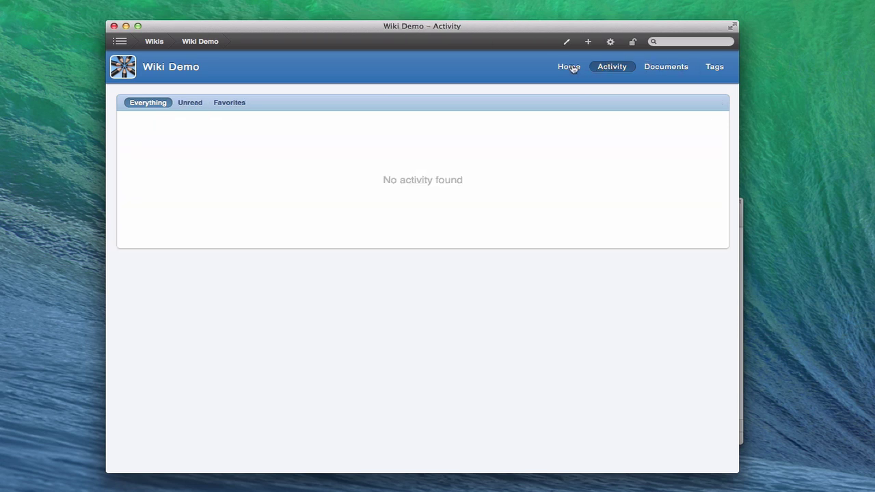
click(660, 68)
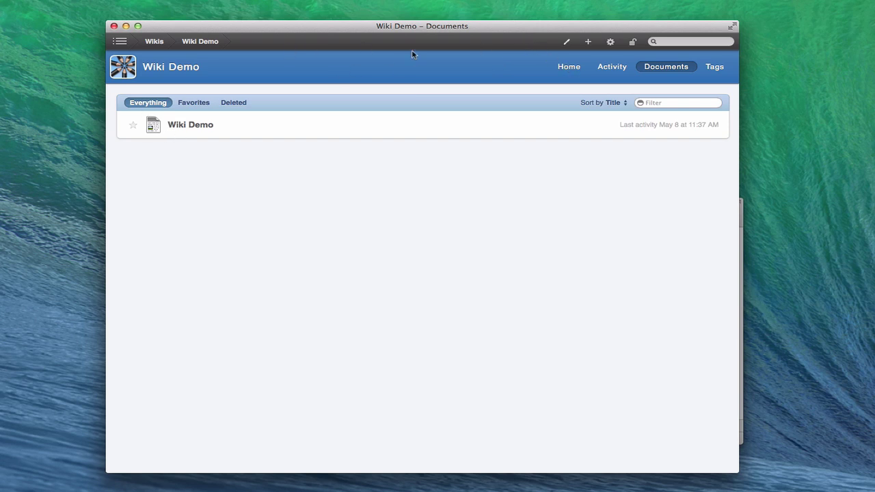
Add a new page titled "Vacation" to Wiki Demo and delete its placeholder body text
click(588, 43)
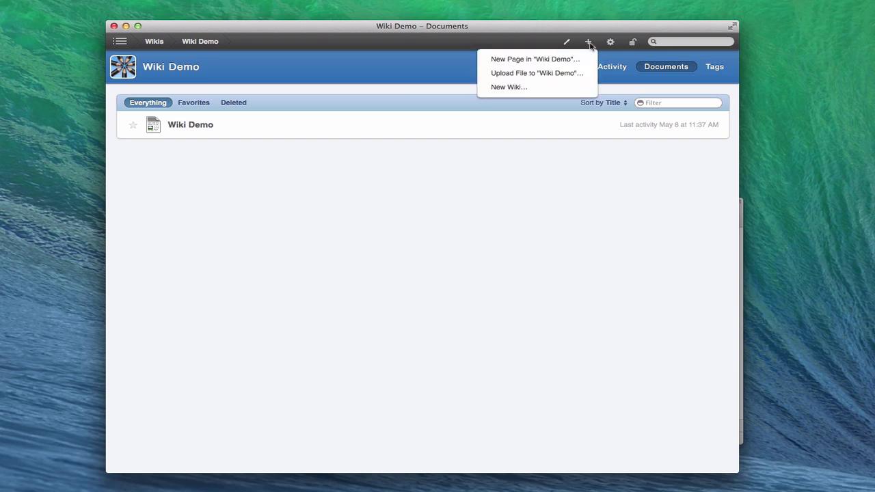
click(552, 60)
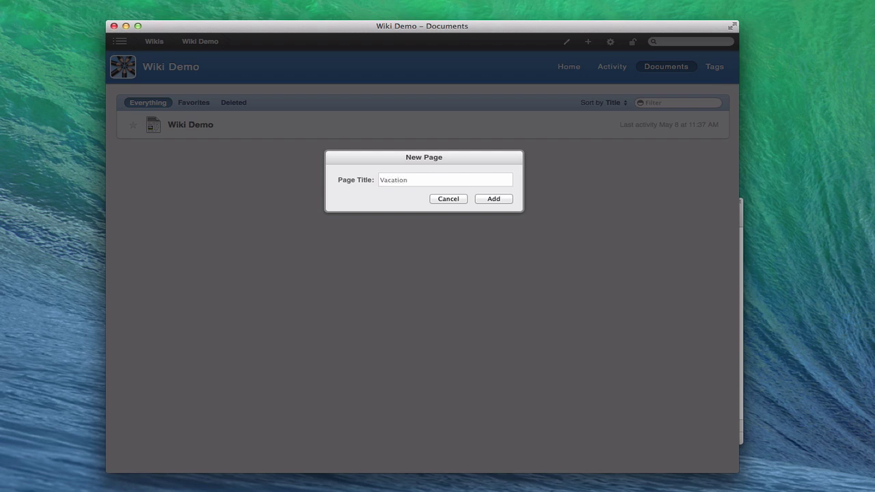
click(487, 202)
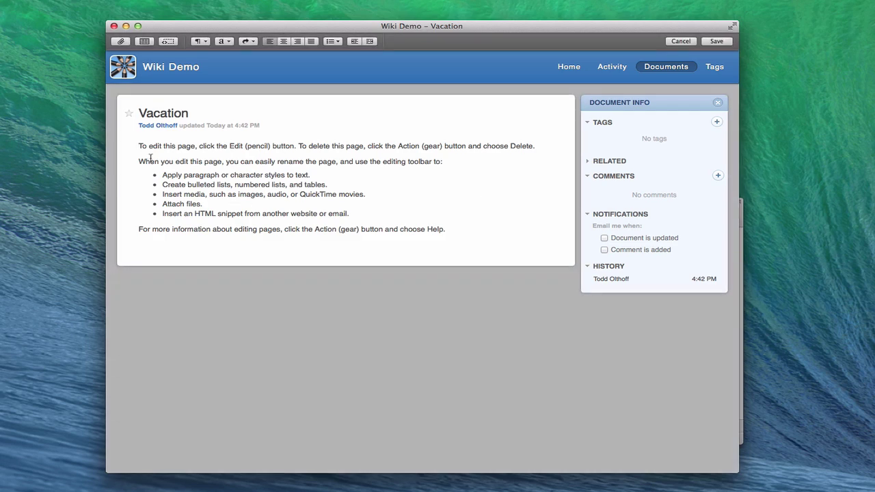
drag(139, 146, 463, 231)
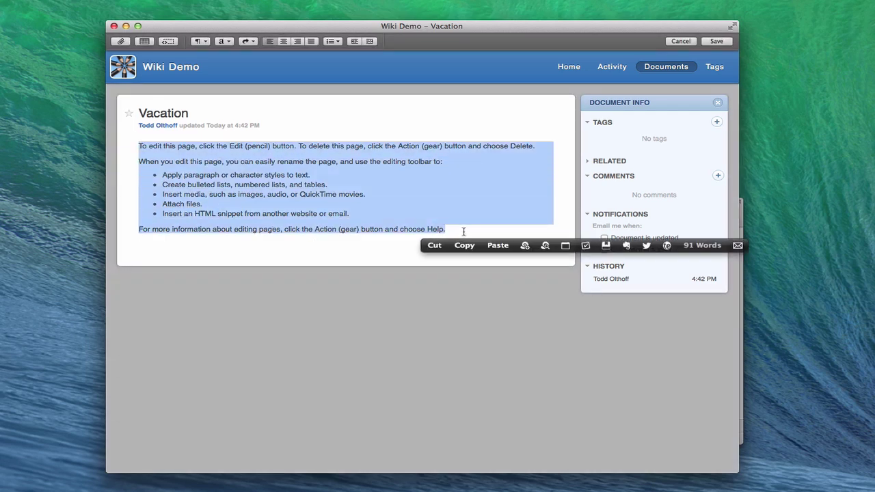
key(BackSpace)
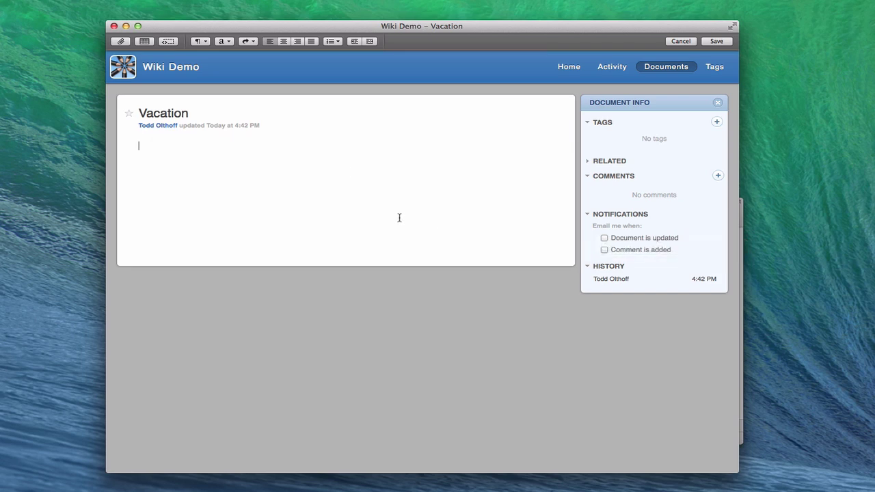
Insert a table in the Vacation page and delete its bottom three rows to keep a single three-column row
click(145, 42)
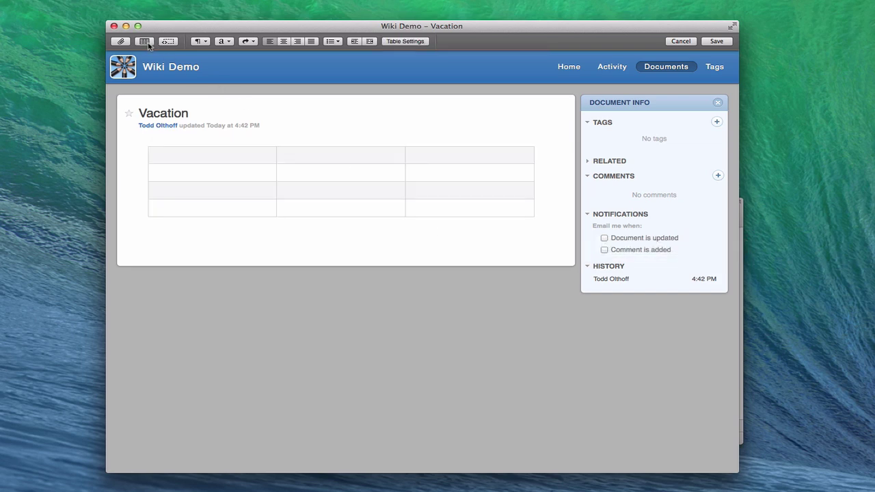
mouse_move(226, 152)
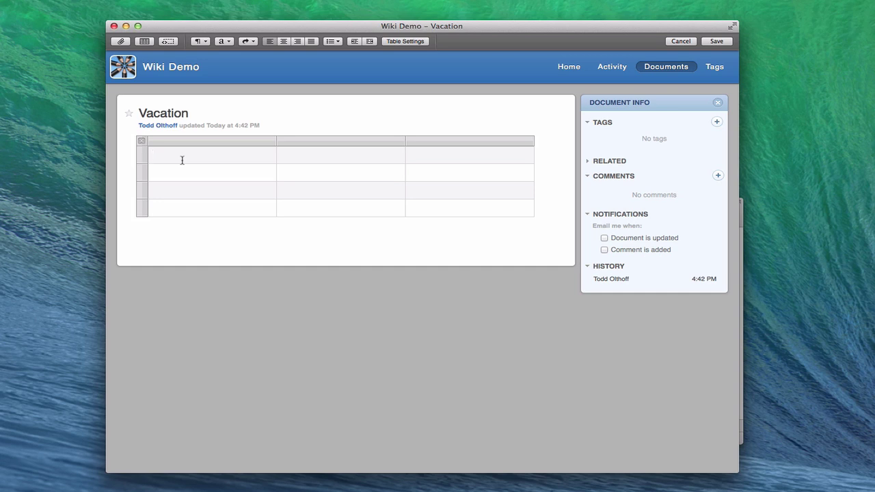
mouse_move(146, 162)
click(146, 208)
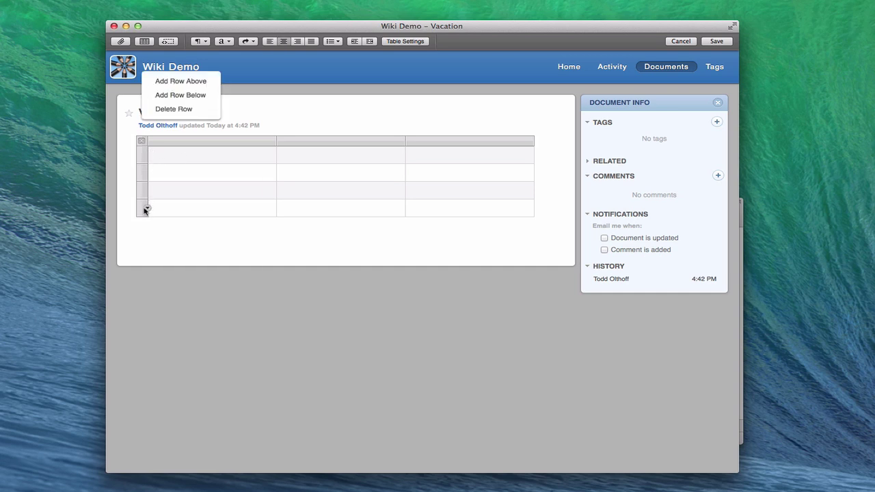
click(174, 109)
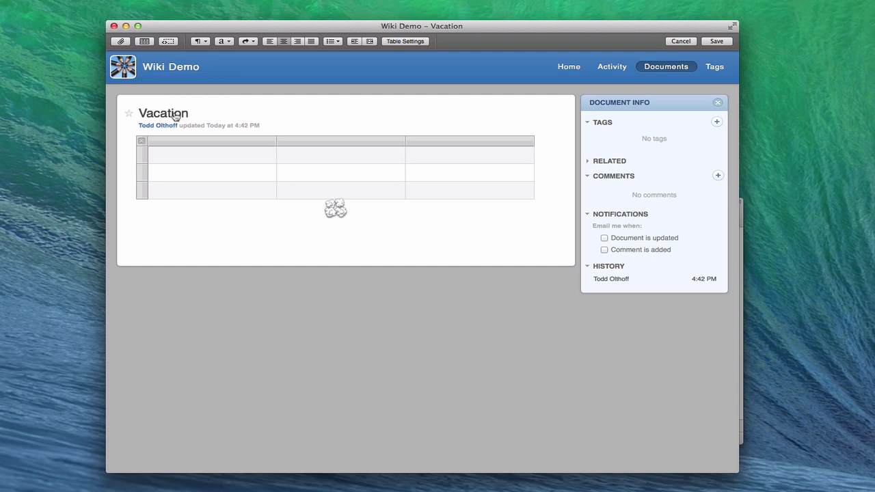
click(147, 191)
click(173, 110)
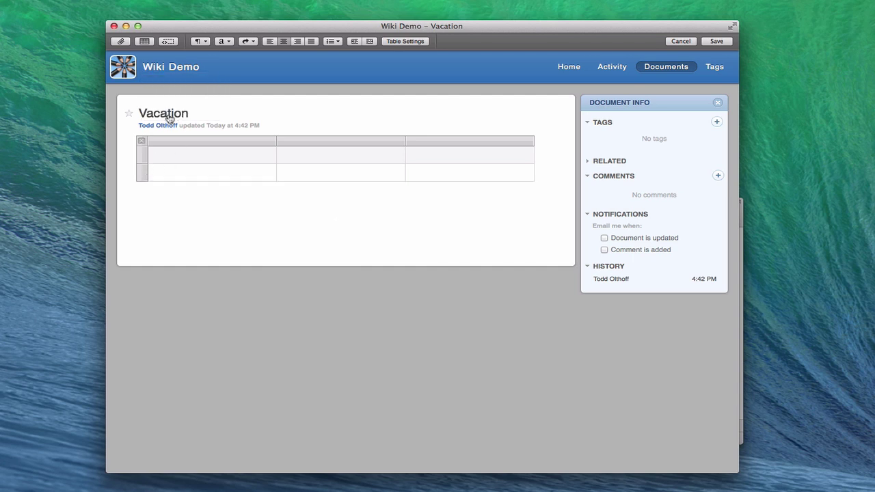
click(143, 173)
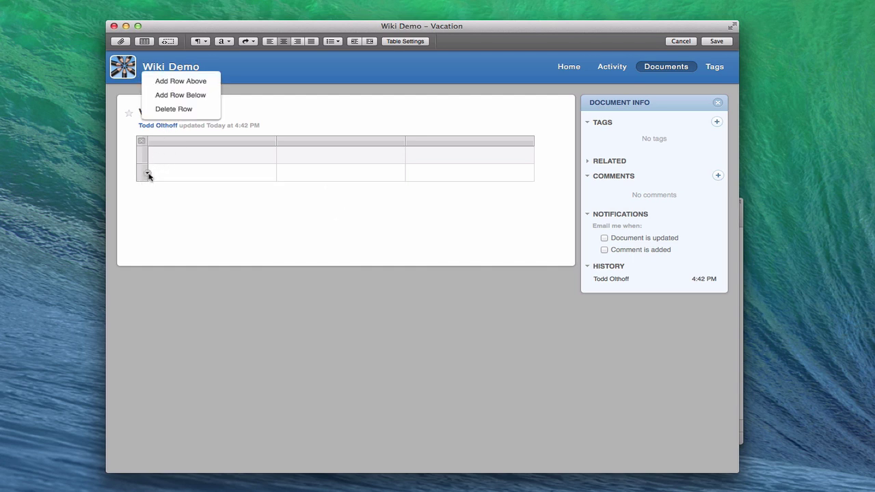
click(166, 110)
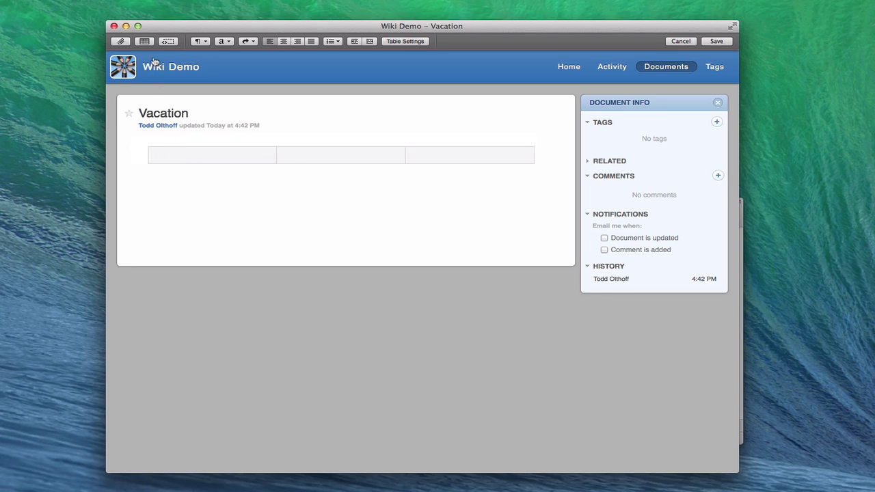
Upload Pearsony Falls.jpg from the Wiki Elements folder into the first cell of the Vacation page's table
click(121, 41)
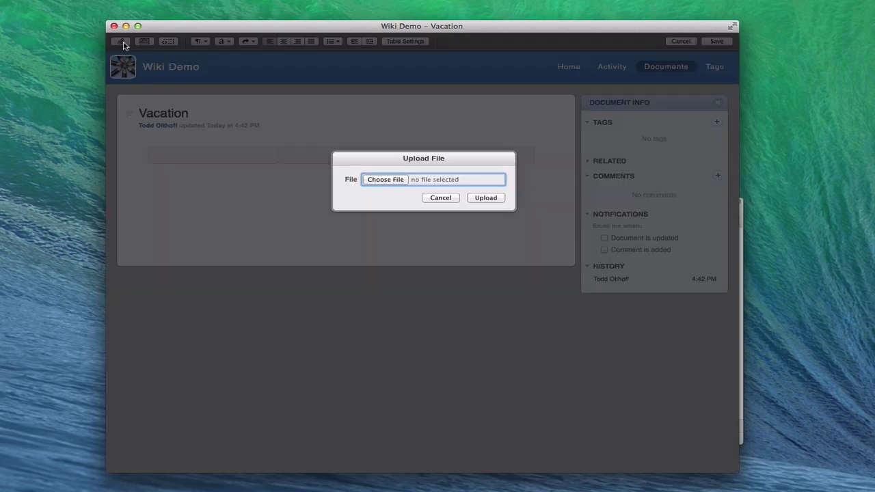
click(381, 180)
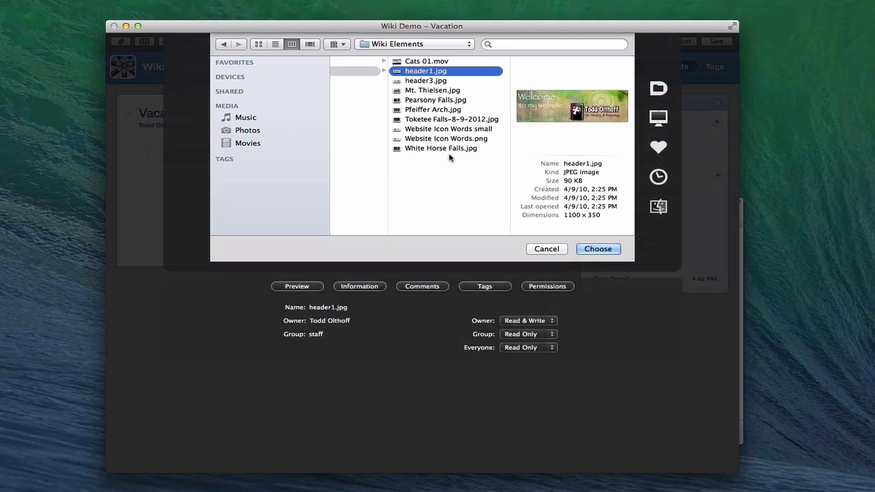
click(428, 101)
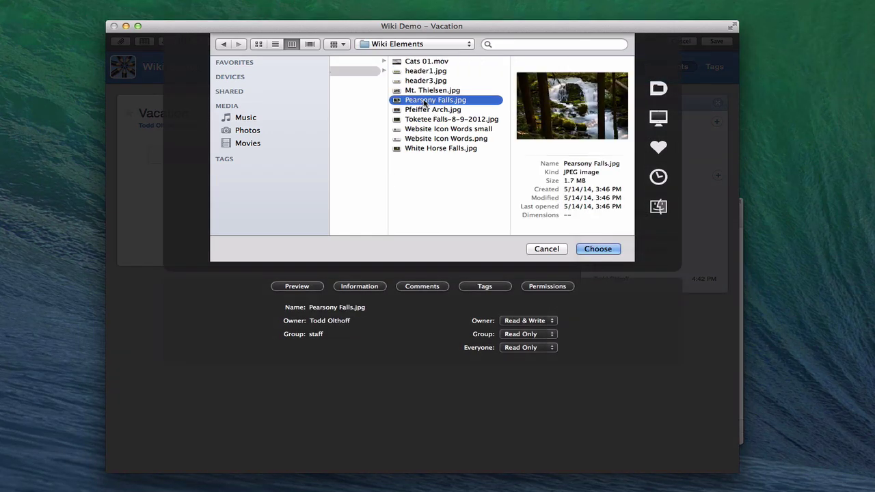
click(592, 250)
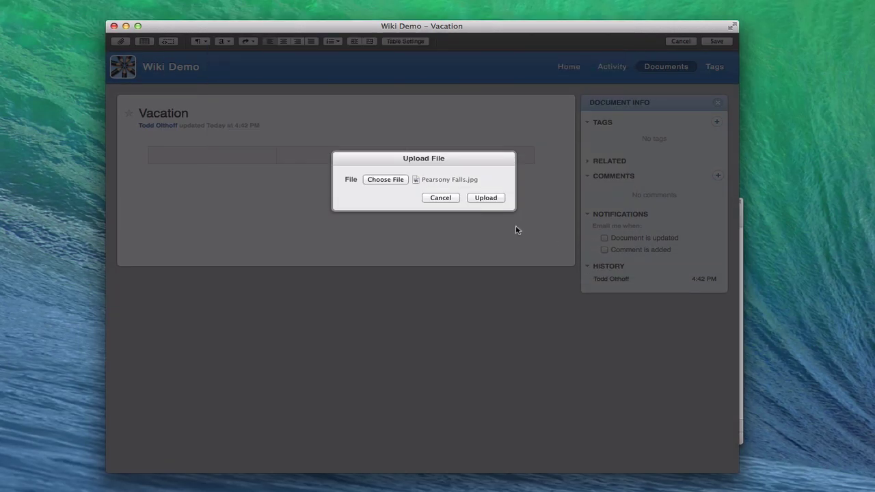
click(489, 199)
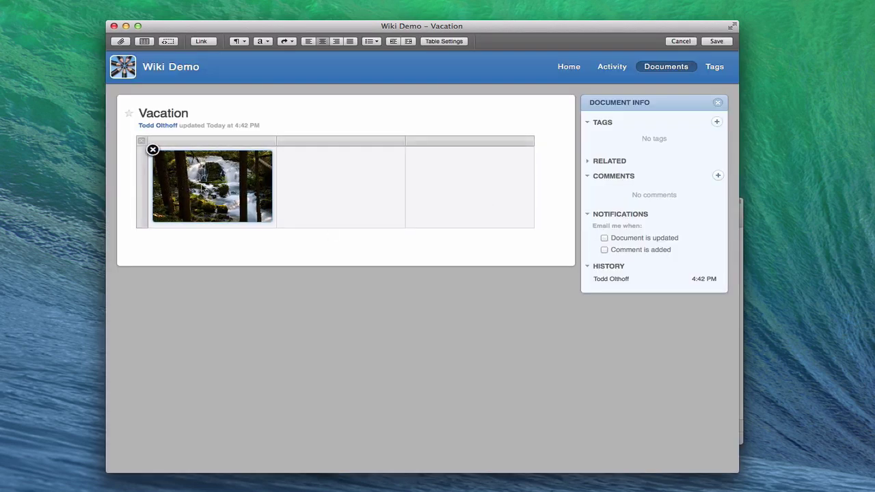
Upload Pfeiffer Arch.jpg from the Wiki Elements folder into the middle cell of the table
click(316, 192)
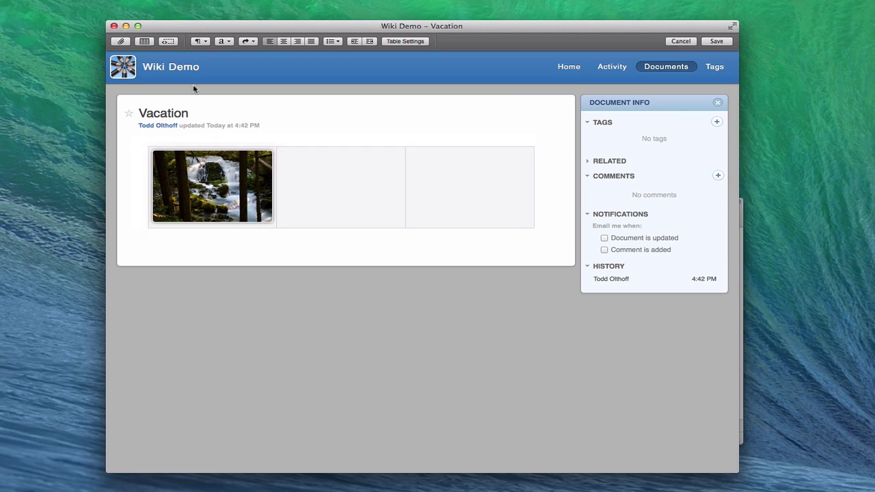
click(127, 42)
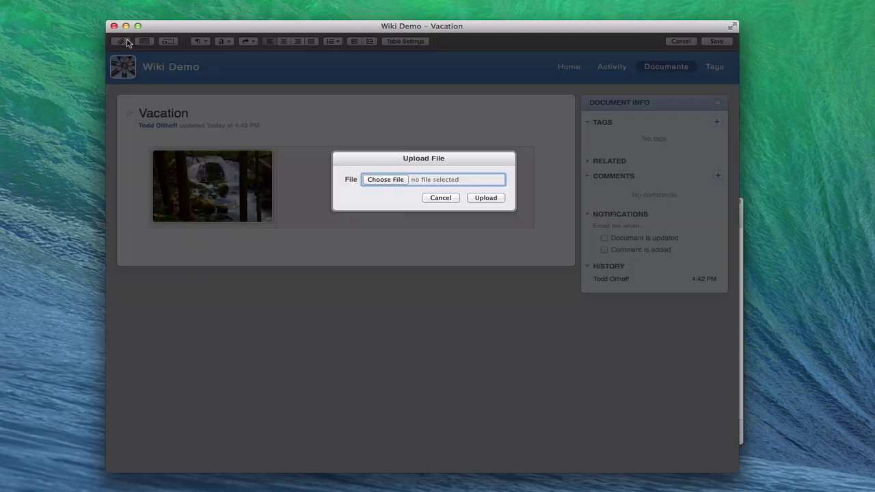
click(392, 179)
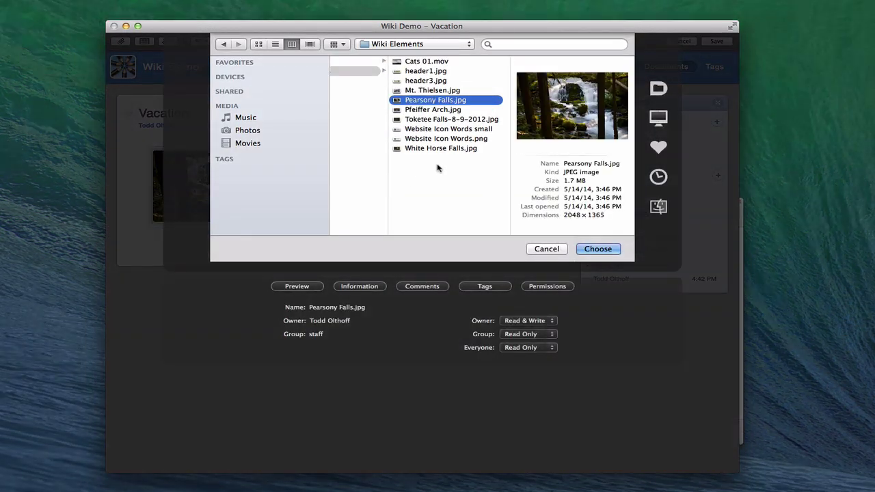
click(427, 110)
click(589, 247)
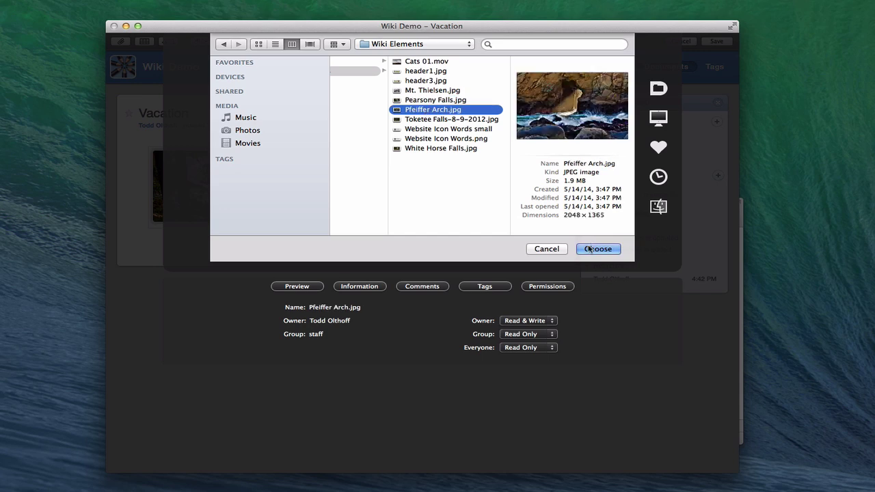
click(482, 198)
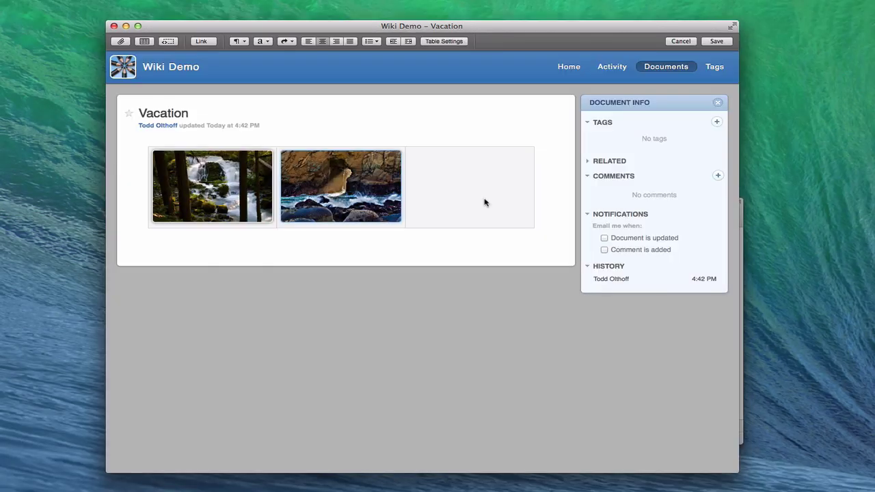
Upload Toketee Falls-8-9-2012.jpg from the Wiki Elements folder into the third cell of the table
click(485, 203)
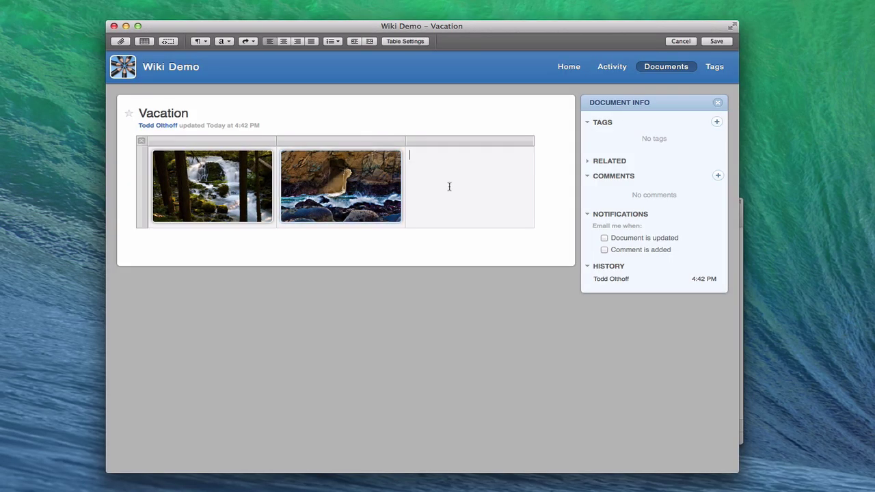
click(121, 41)
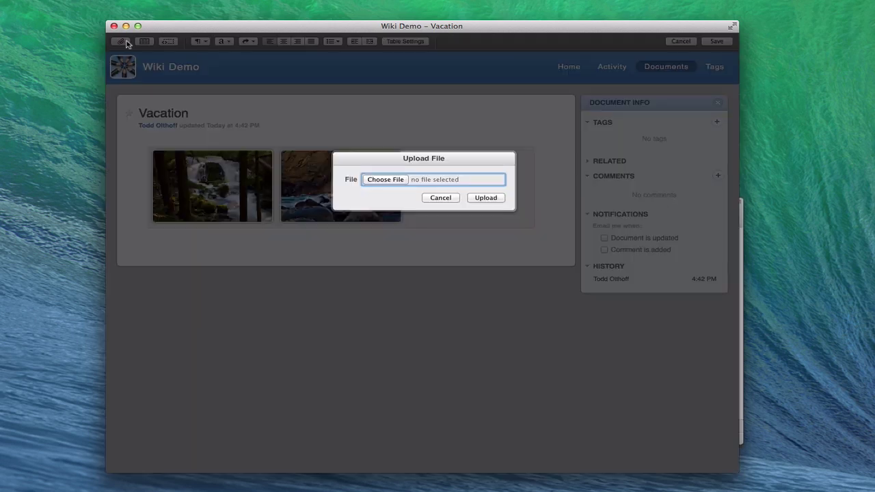
click(386, 180)
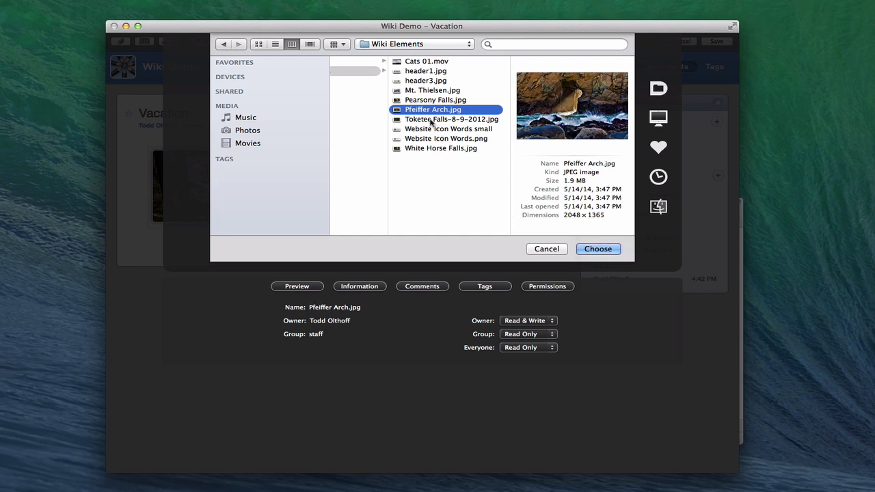
click(433, 120)
click(599, 248)
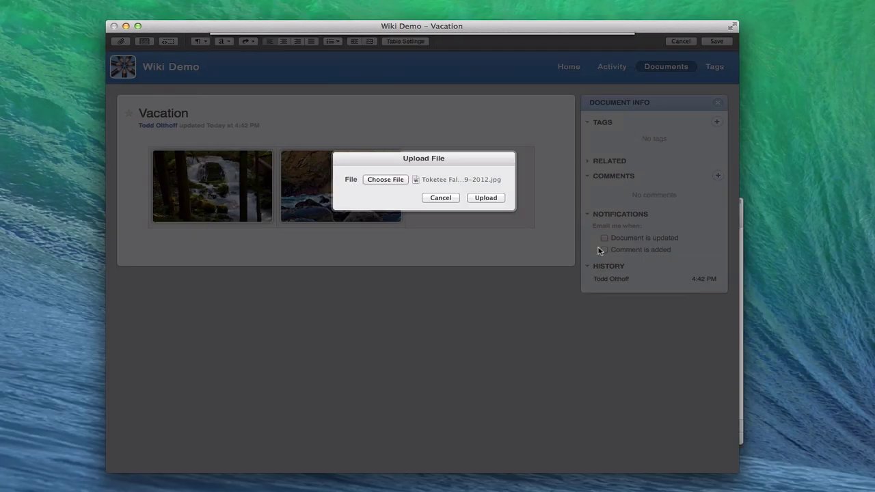
click(486, 197)
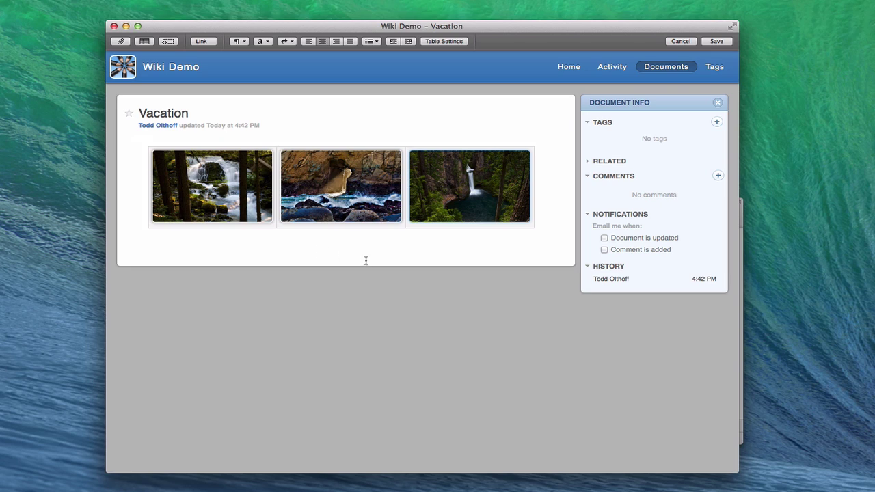
Add two blank lines below the table, upload the video Cats 01.mov there, and save the Vacation page
click(272, 246)
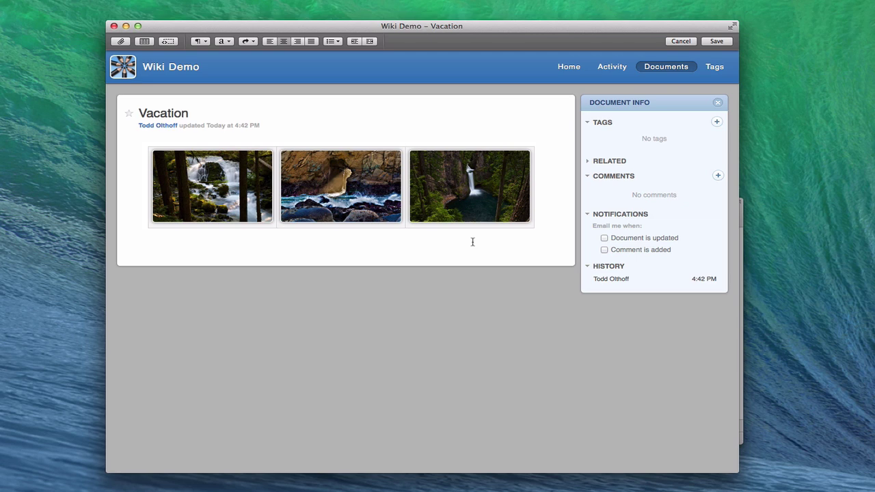
key(Return)
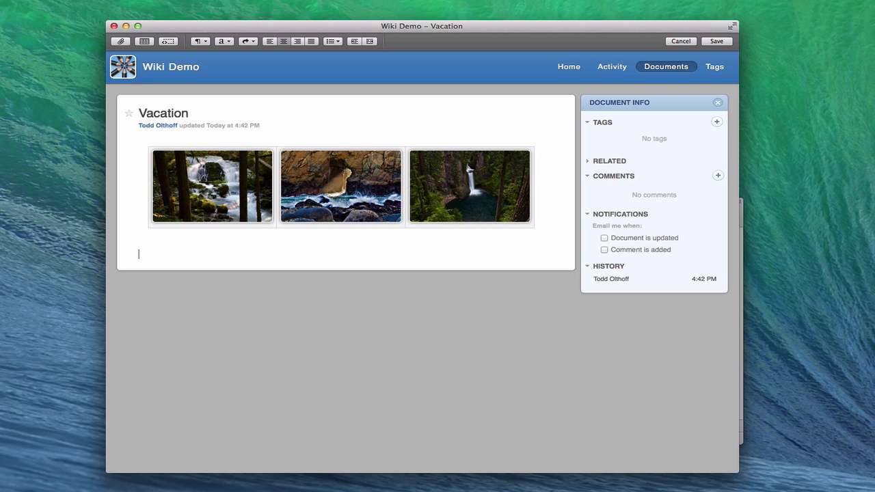
key(Return)
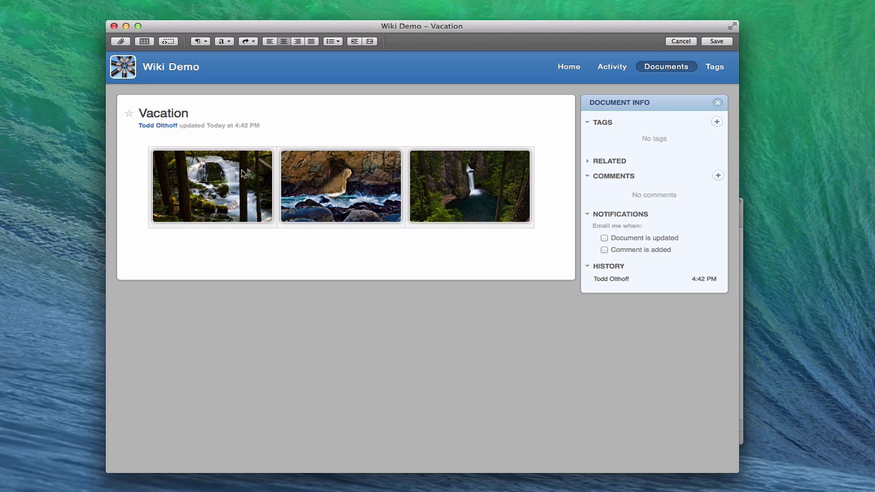
click(122, 42)
click(393, 180)
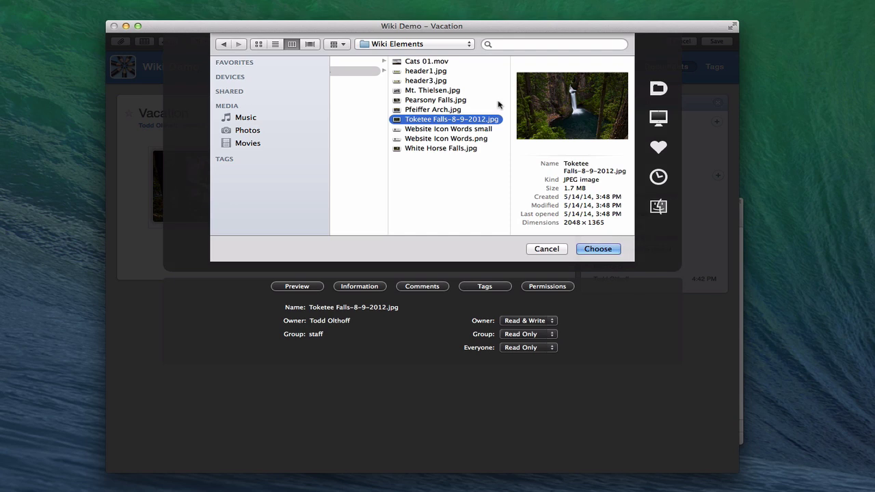
click(419, 63)
click(605, 247)
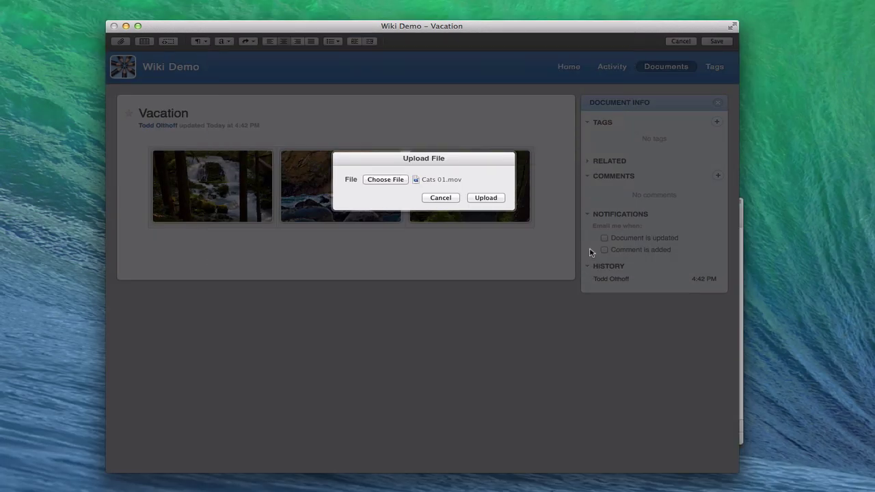
click(491, 200)
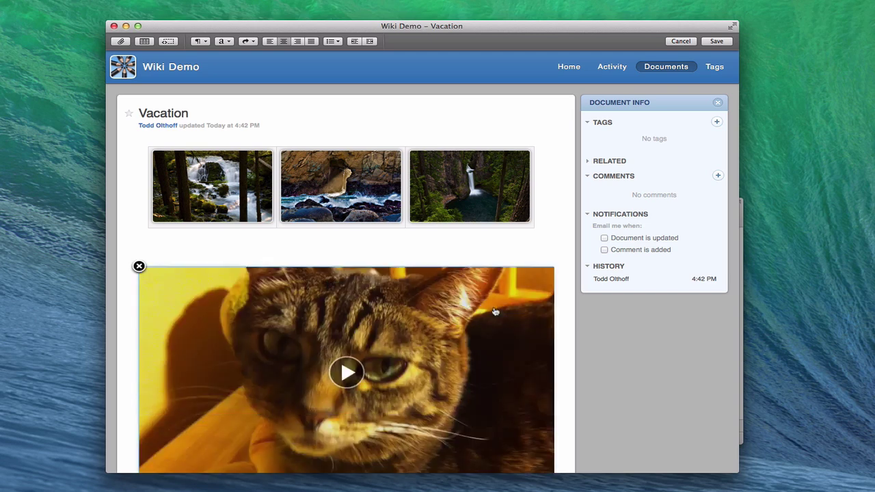
scroll(559, 299, down, 2)
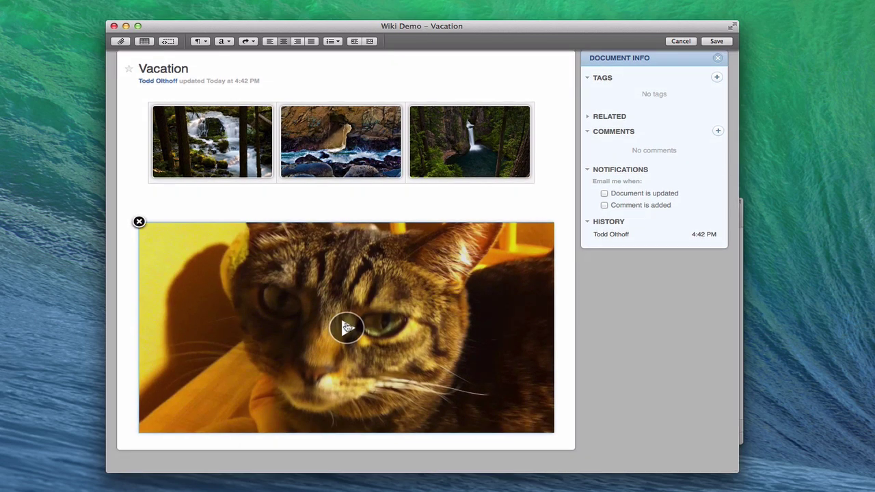
click(715, 43)
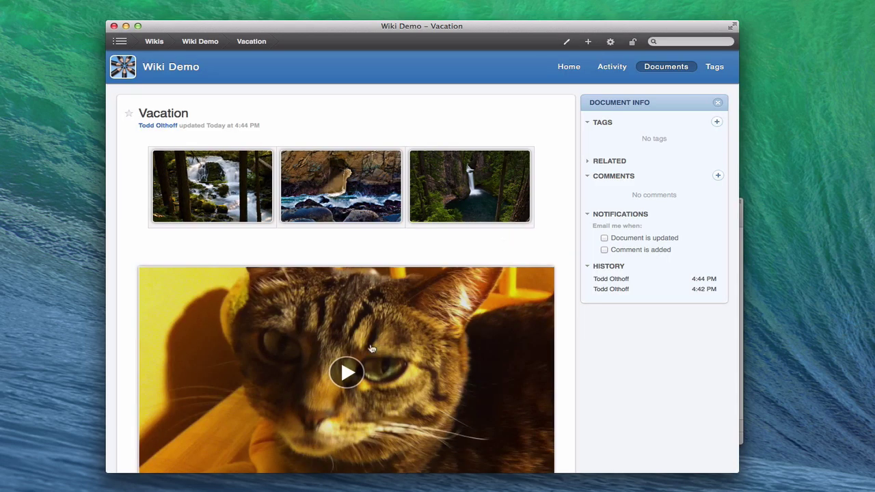
Play part of the embedded cat video on the saved page, pause it and rewind it to the start
click(344, 375)
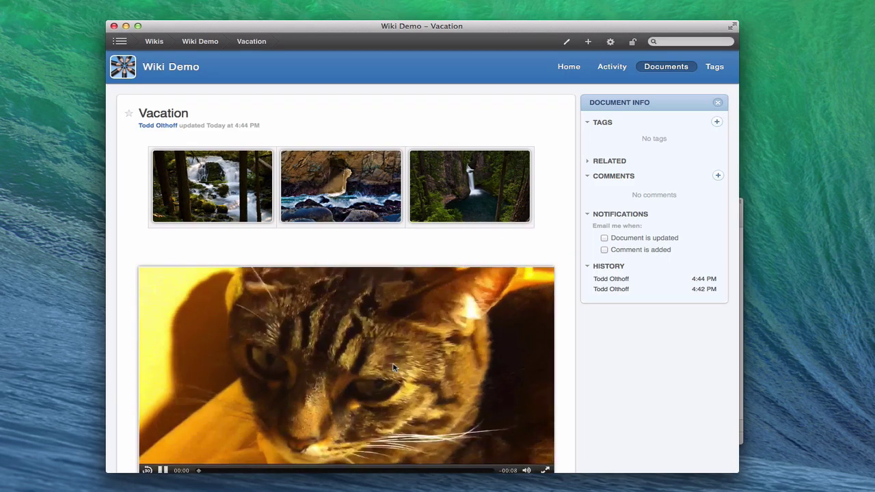
scroll(393, 367, down, 2)
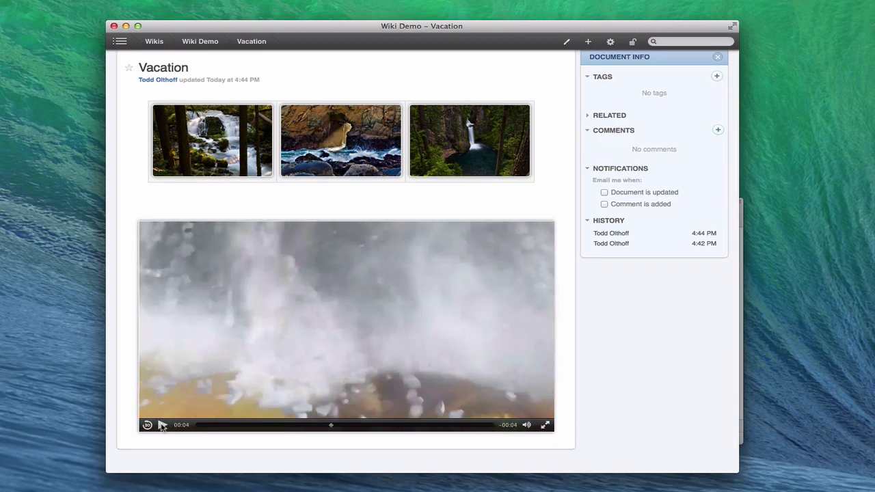
click(487, 240)
drag(331, 425, 195, 429)
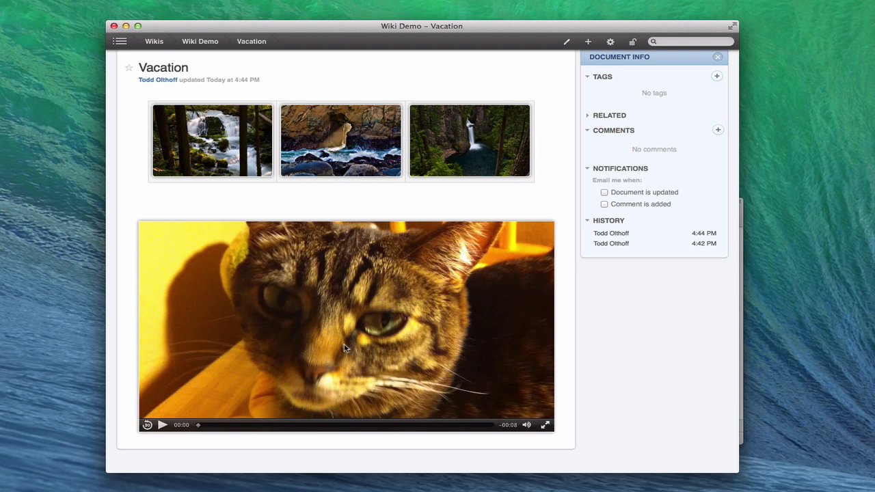
scroll(373, 87, up, 2)
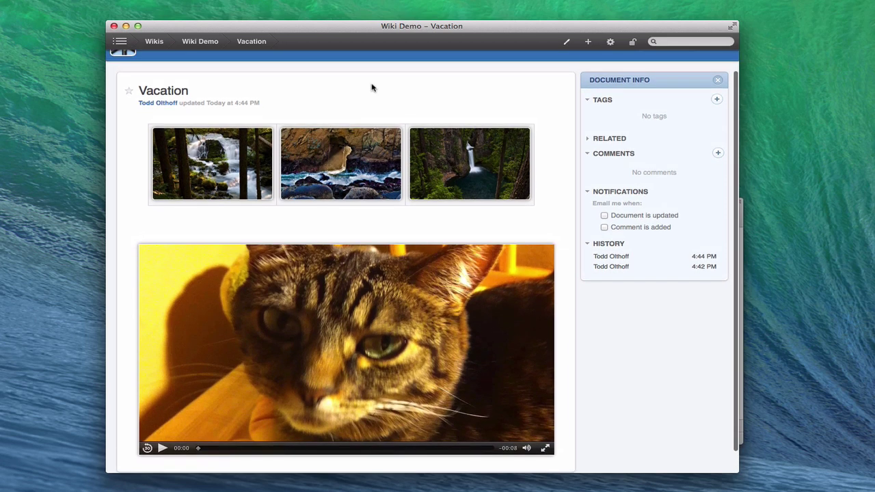
scroll(373, 87, up, 2)
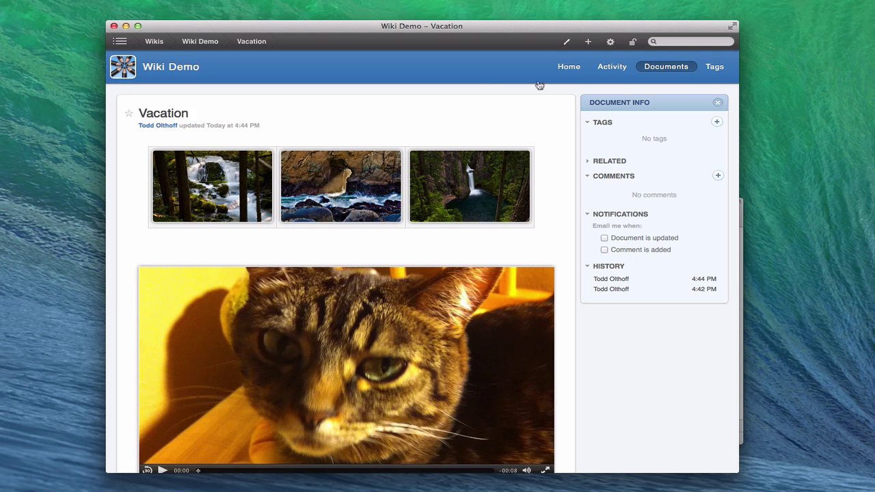
Check the Wiki Demo activity list and open the Vacation page from it to review its pictures and video
click(606, 68)
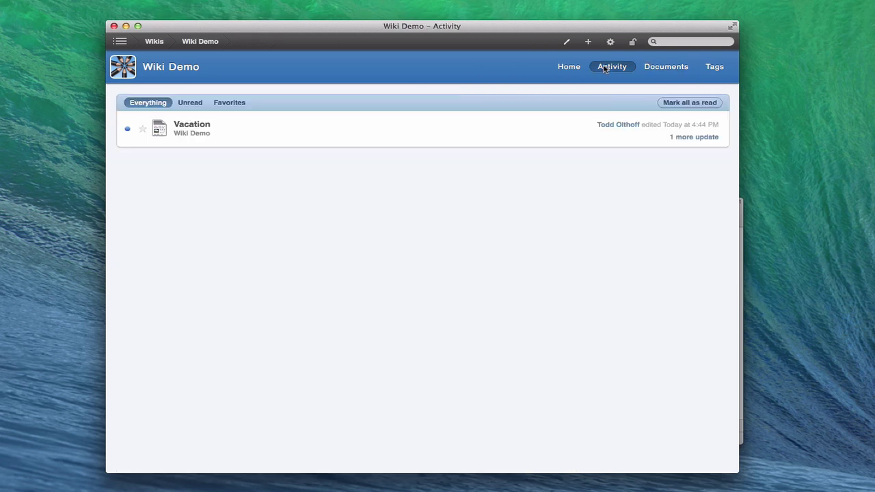
click(193, 129)
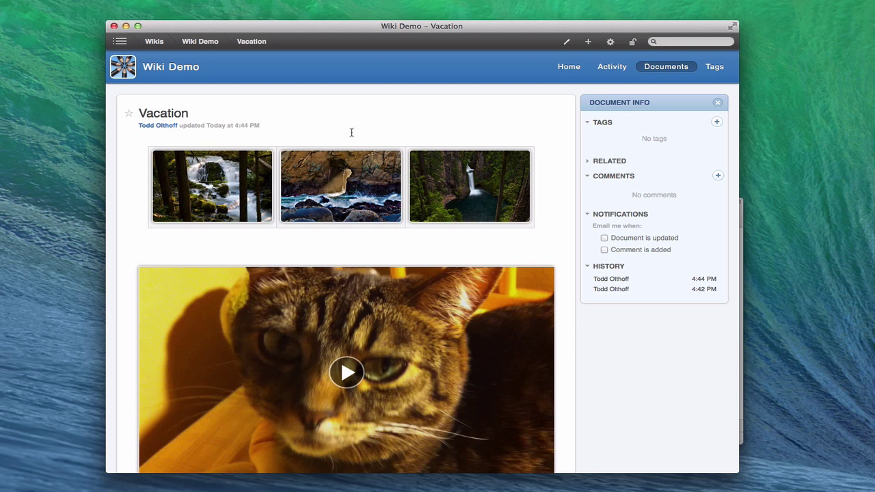
scroll(351, 132, down, 2)
scroll(352, 134, down, 4)
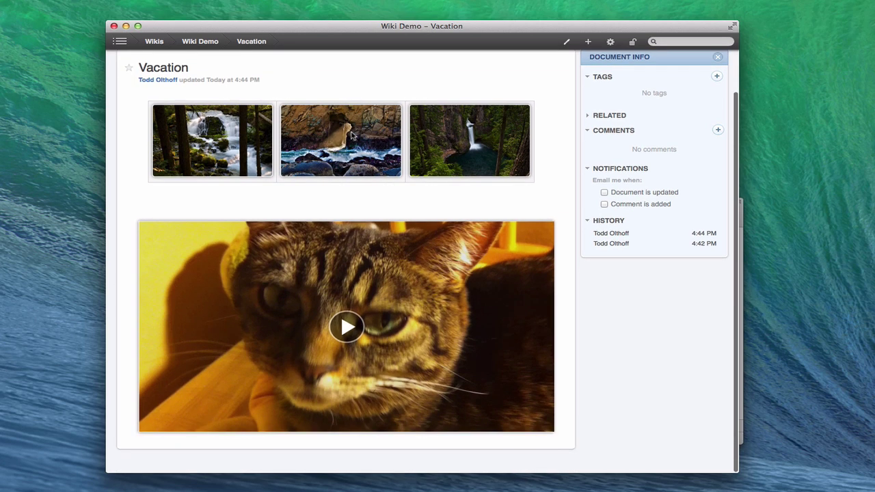
scroll(351, 135, up, 5)
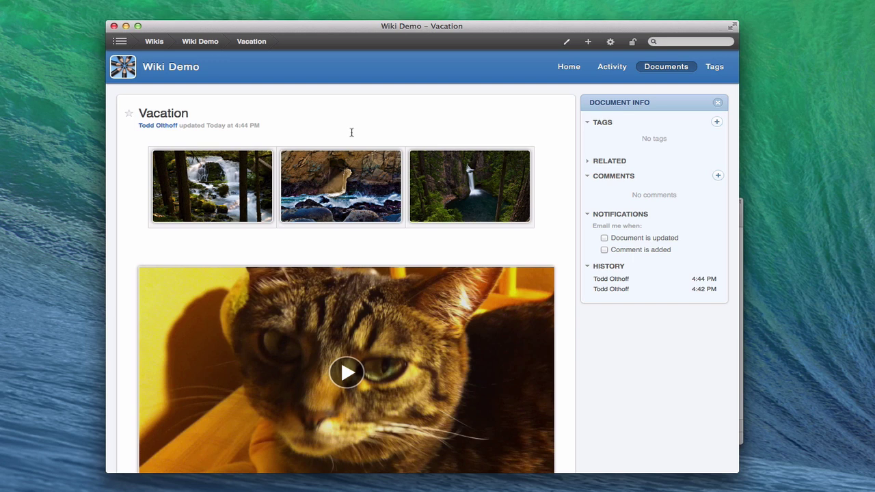
scroll(351, 132, down, 3)
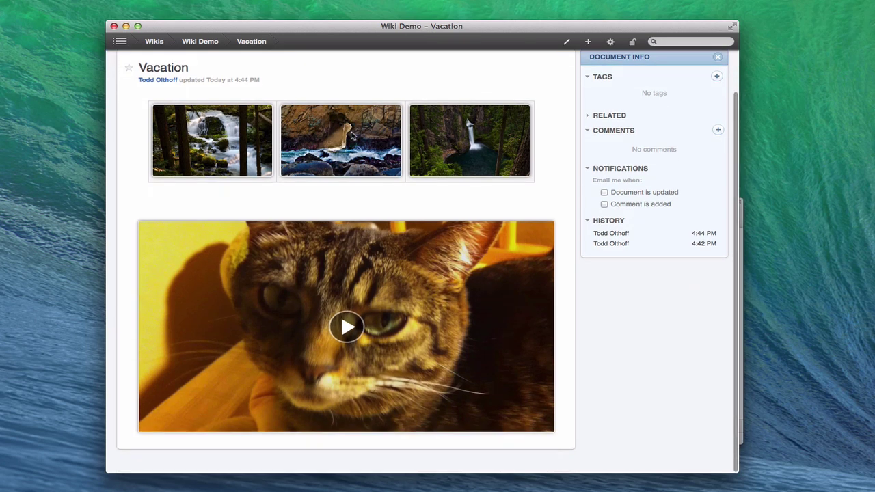
scroll(352, 135, up, 2)
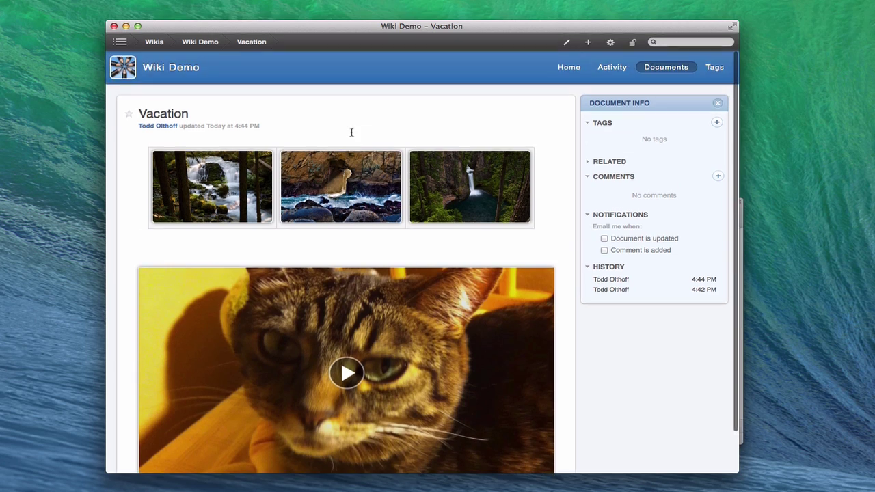